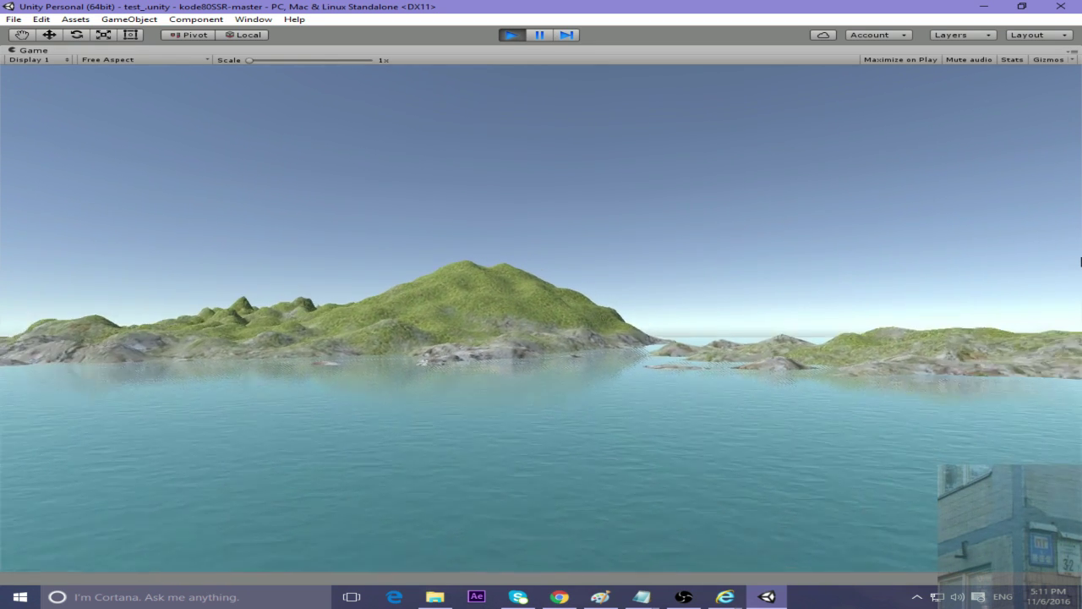
Step: Fly the camera around the islands in the running game and stop play mode
key(s)
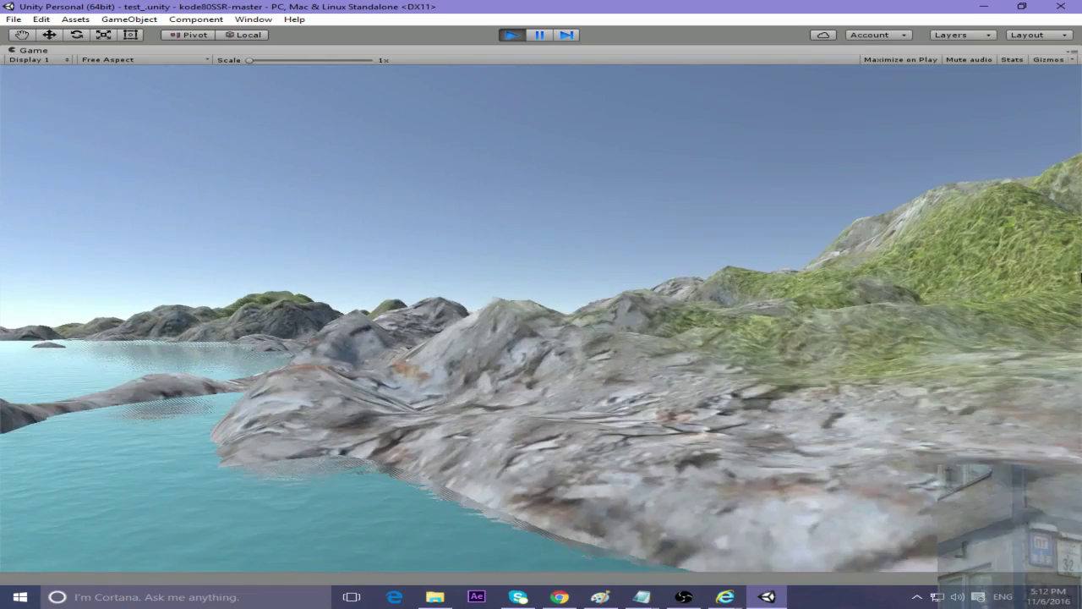
click(513, 34)
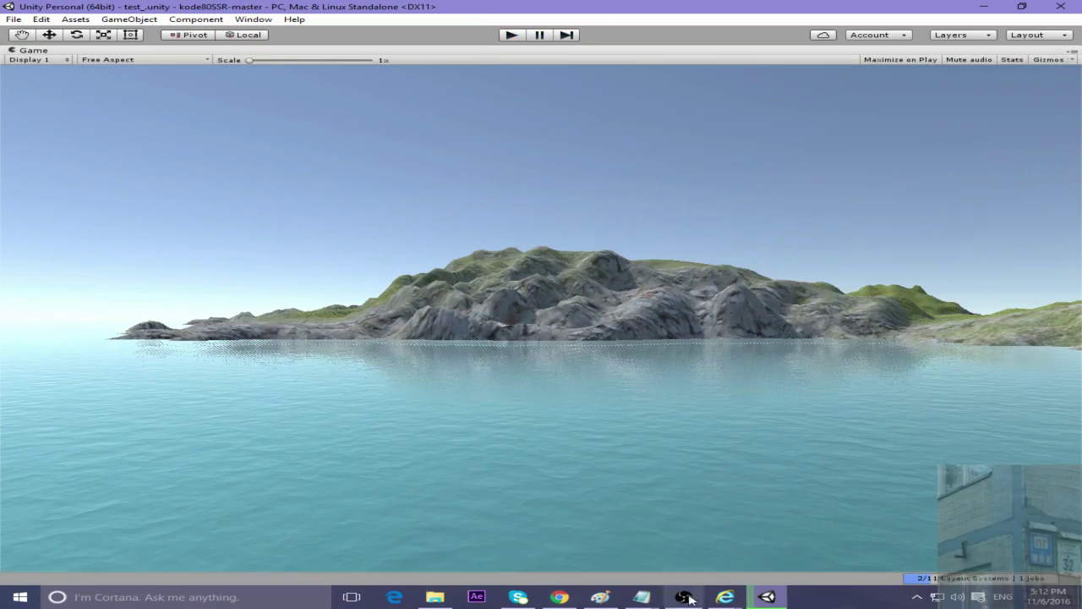
Step: Switch to Chrome and read the newest YouTube comment asking how to use the script
click(561, 597)
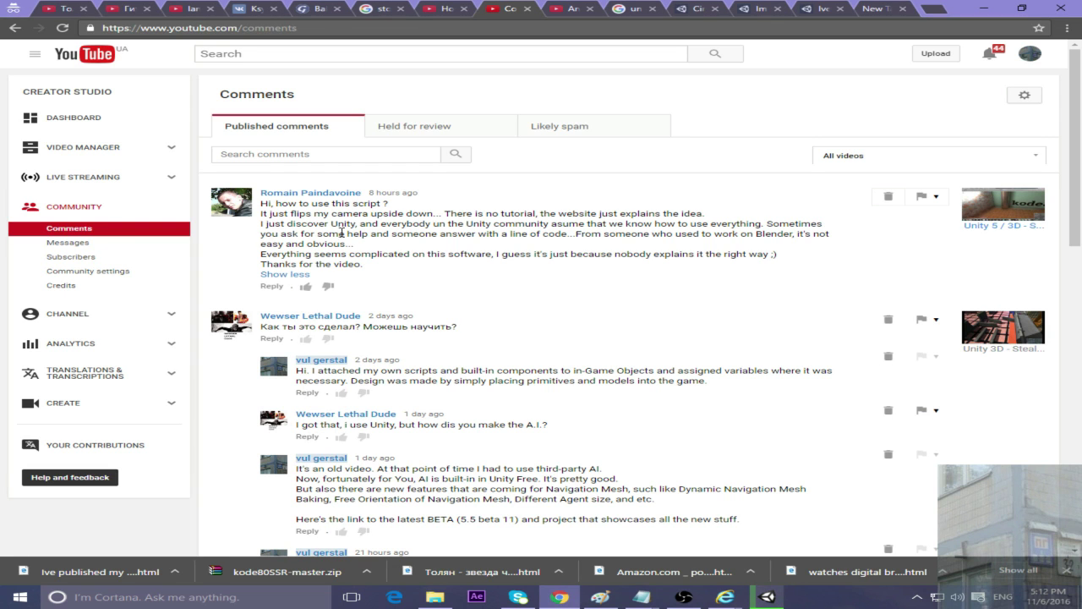
mouse_move(272, 194)
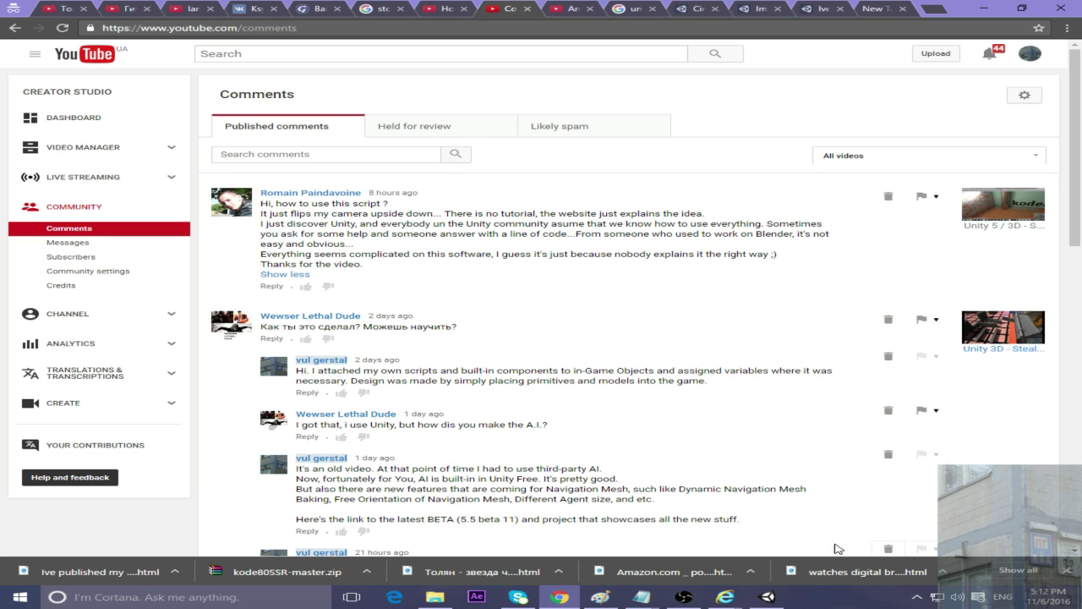
Step: Switch back to Unity and restore the maximized Game view to the normal editor layout
click(767, 596)
right_click(486, 51)
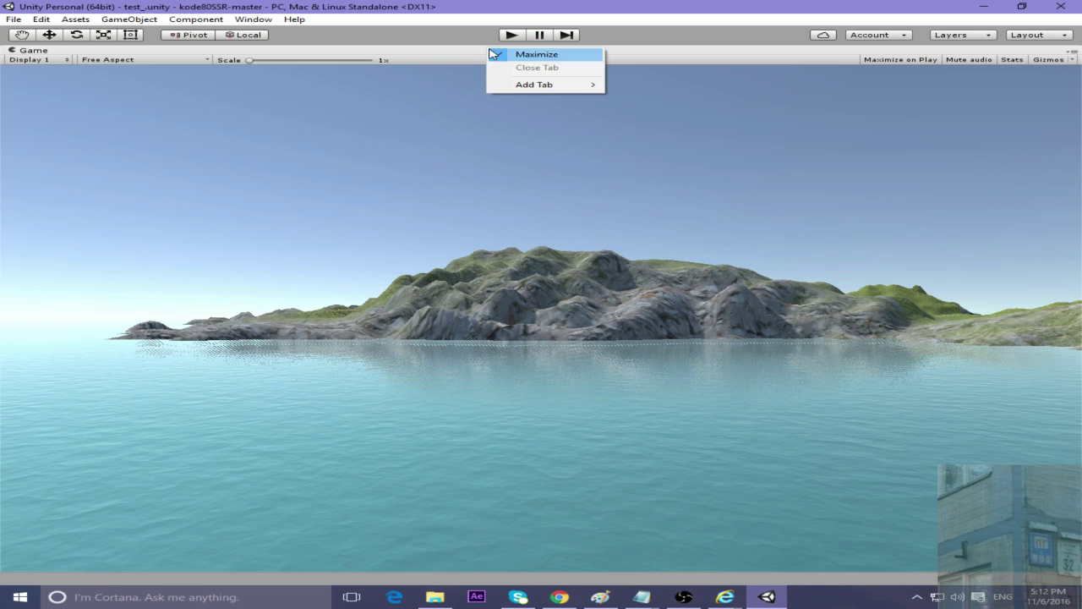
click(520, 52)
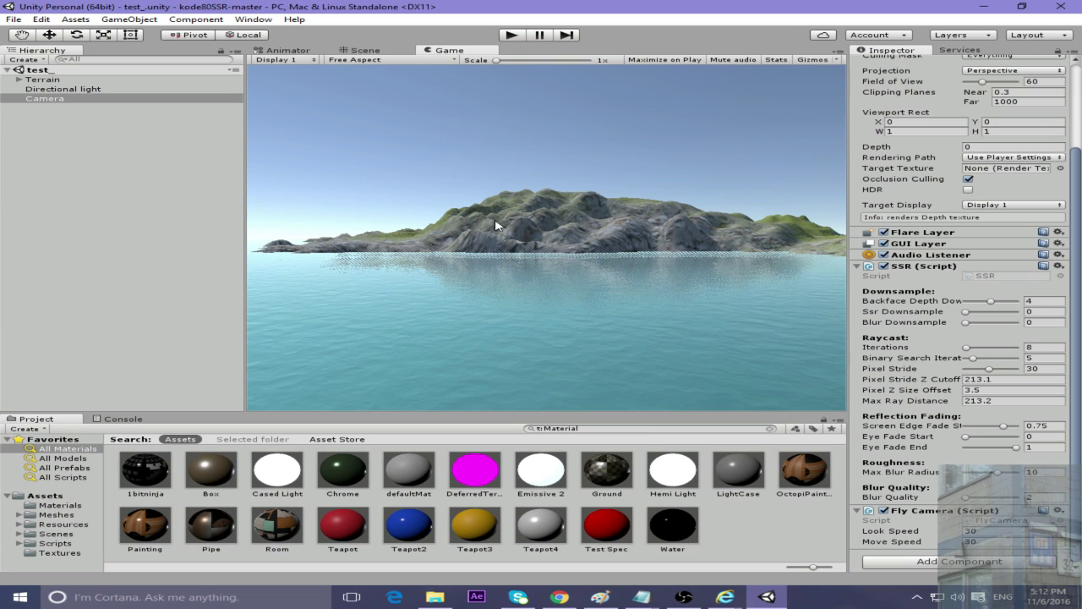
Step: Create a new scene and delete its default Main Camera and Directional Light in the Scene view
click(14, 18)
click(37, 34)
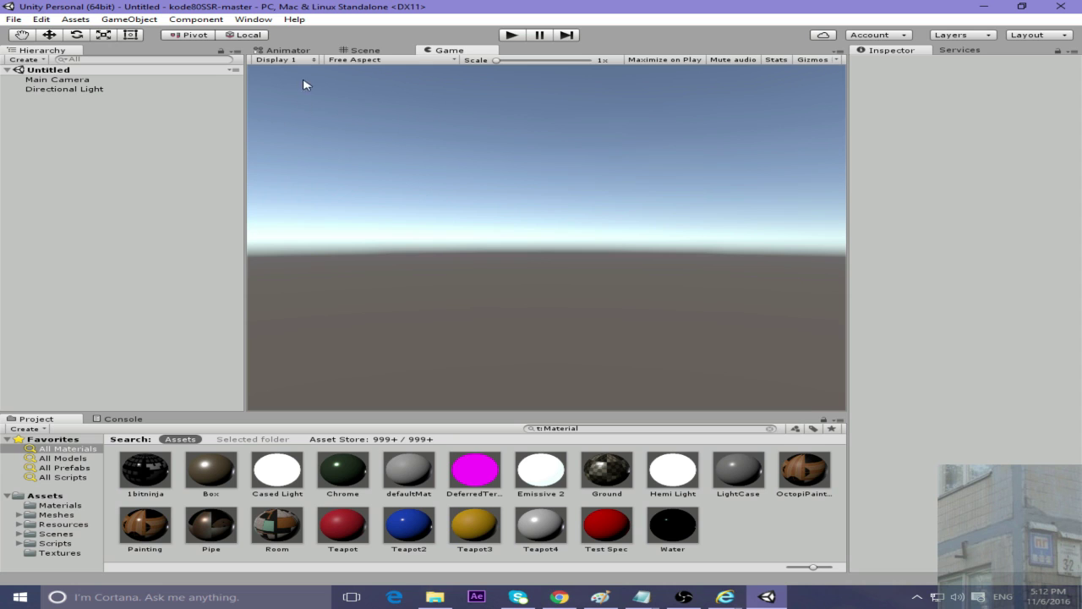
click(359, 53)
right_drag(490, 167, 514, 192)
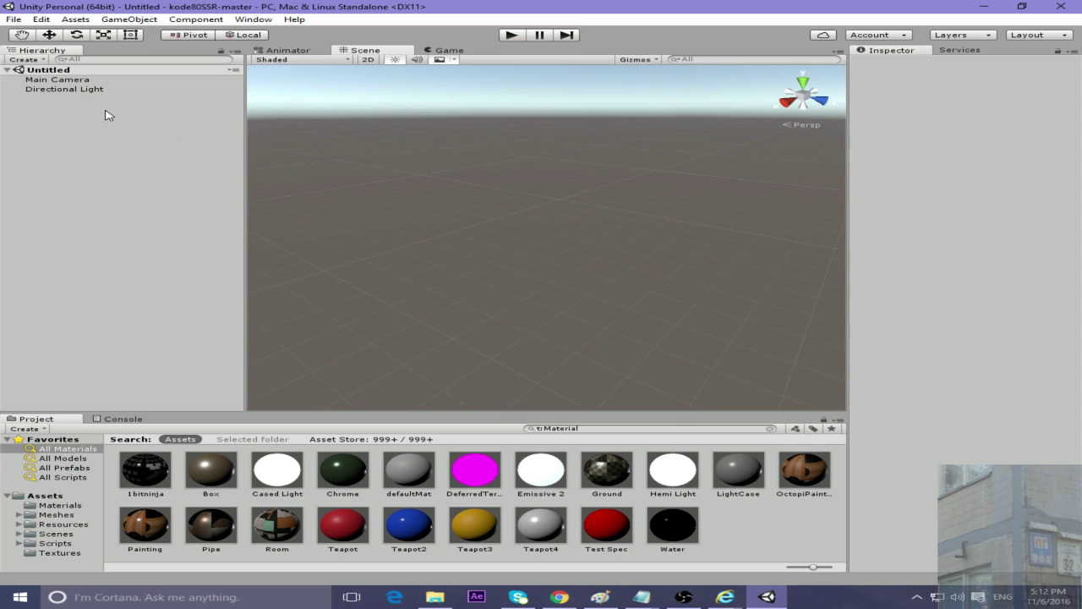
click(76, 93)
ctrl+click(83, 80)
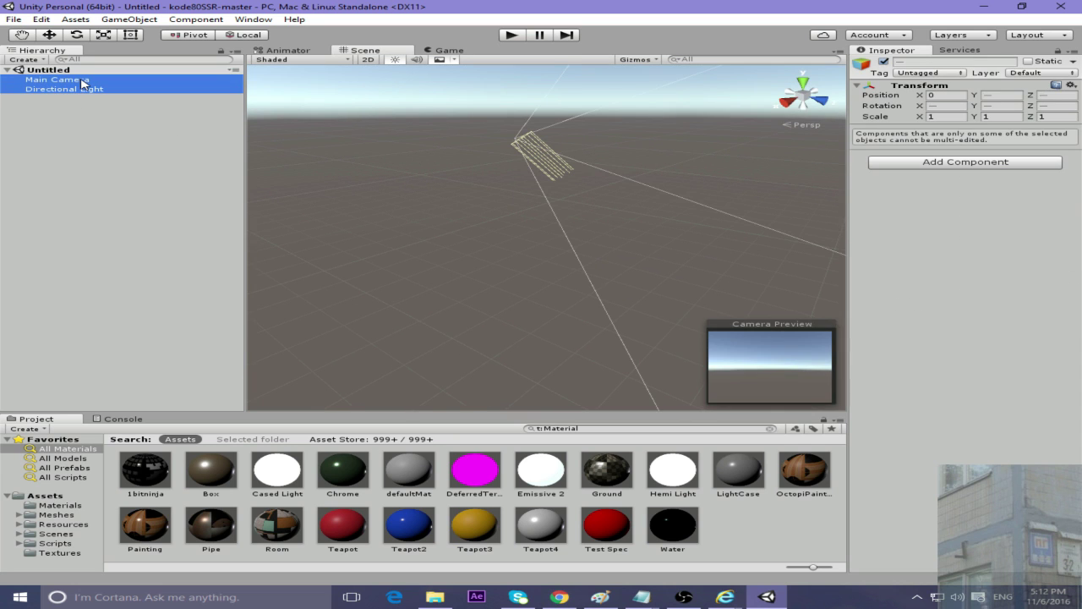
key(Delete)
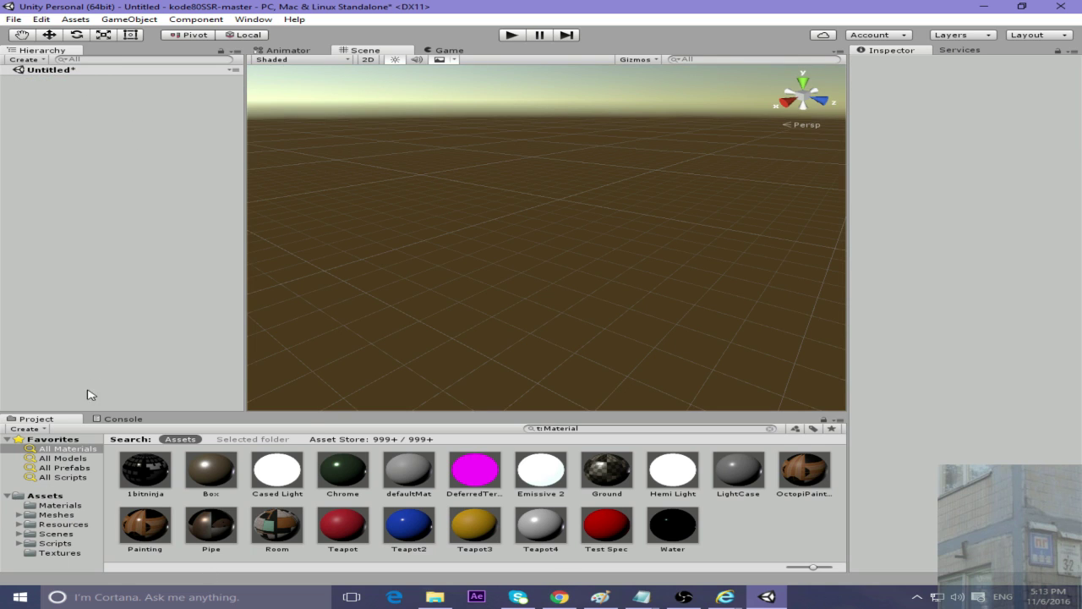
Step: Place the New Terrain asset from the Assets folder in the scene and add a 3D Plane object
click(44, 495)
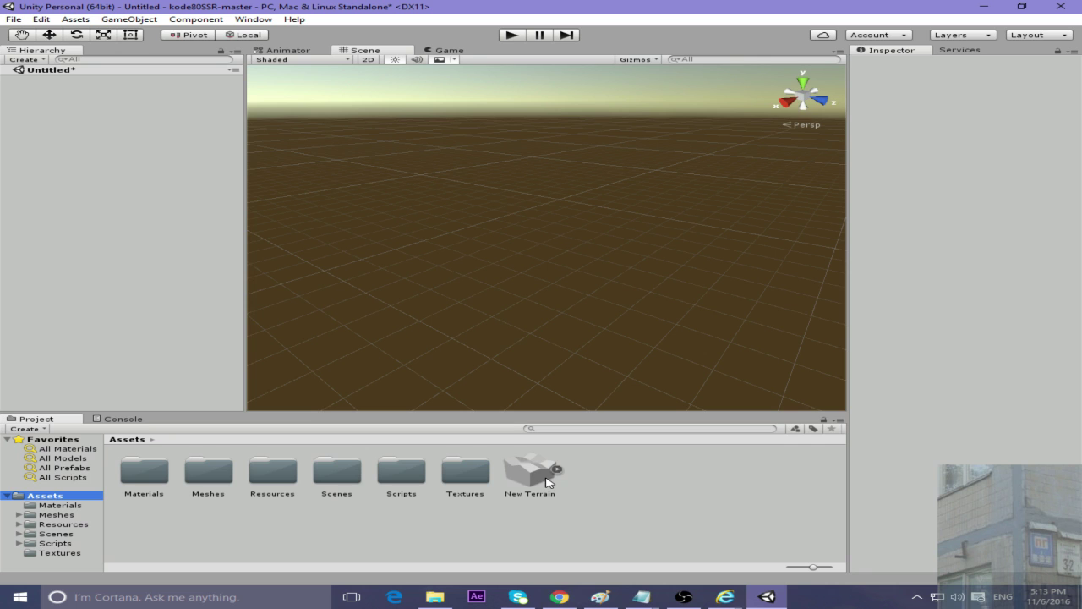
drag(541, 474, 488, 199)
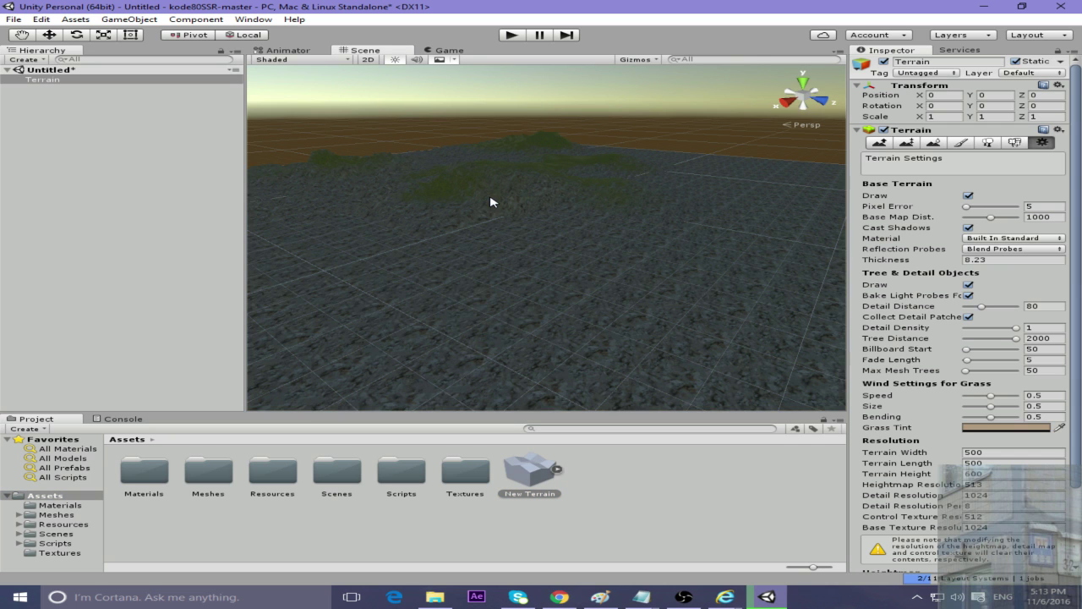
click(128, 18)
mouse_move(210, 65)
click(411, 111)
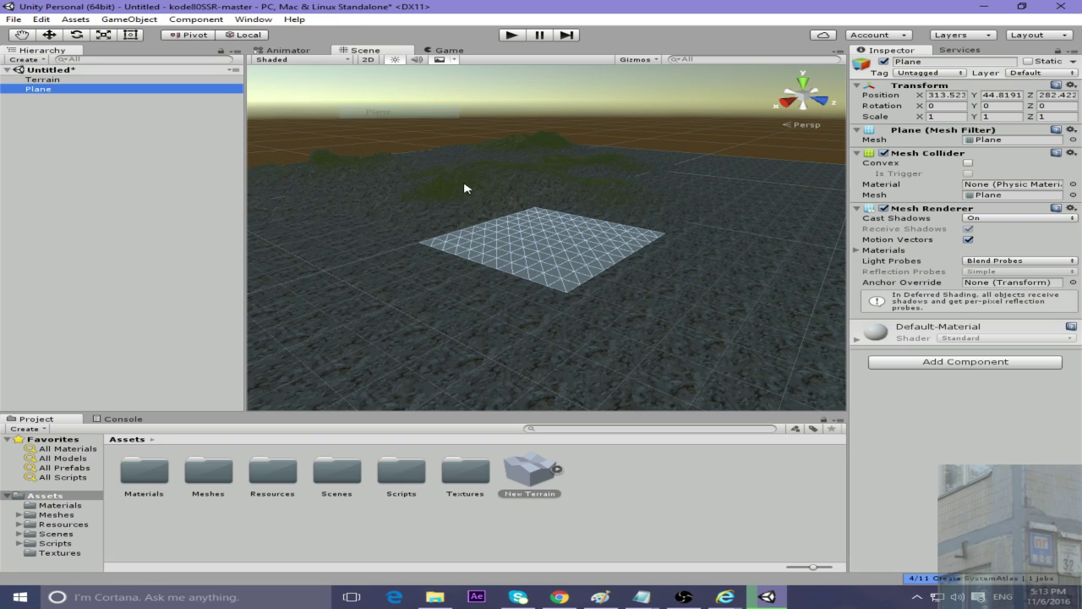
Step: Apply the Water material to the plane and scale it to about 12.7 on X and 10.1 on Z
click(52, 449)
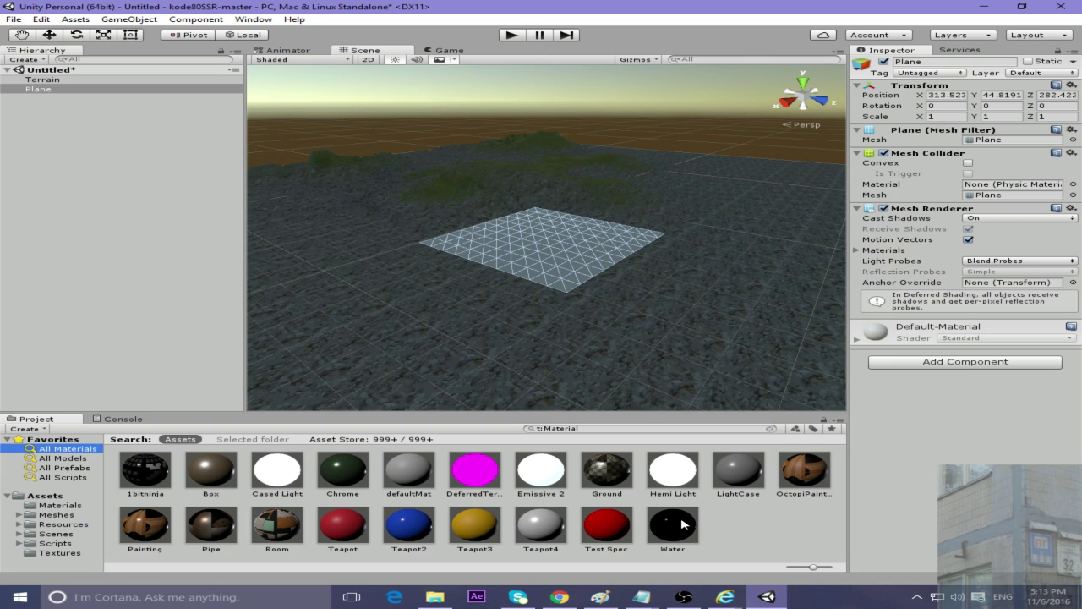
drag(684, 524, 288, 355)
key(r)
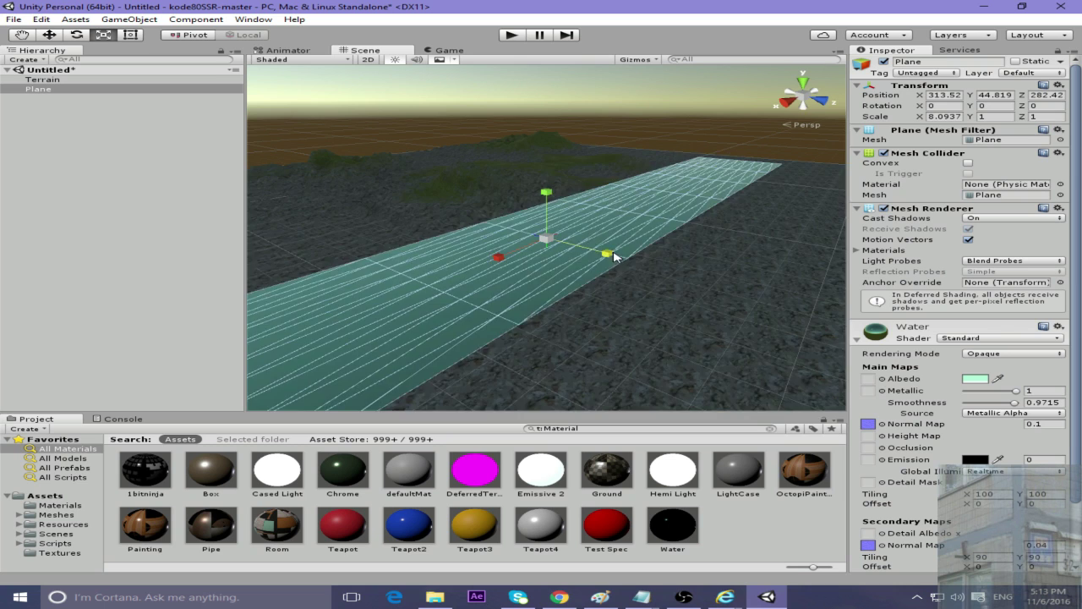
drag(606, 254, 1, 274)
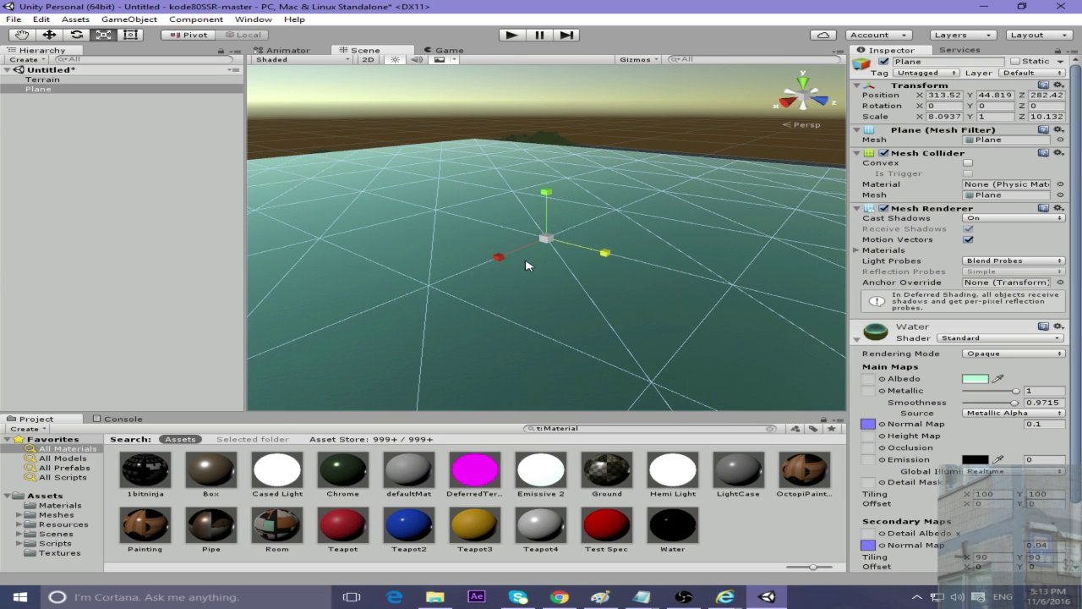
drag(501, 258, 466, 269)
Step: Move the water plane down into the terrain, to about X 260.3, Y 2.7, Z 211.1
key(w)
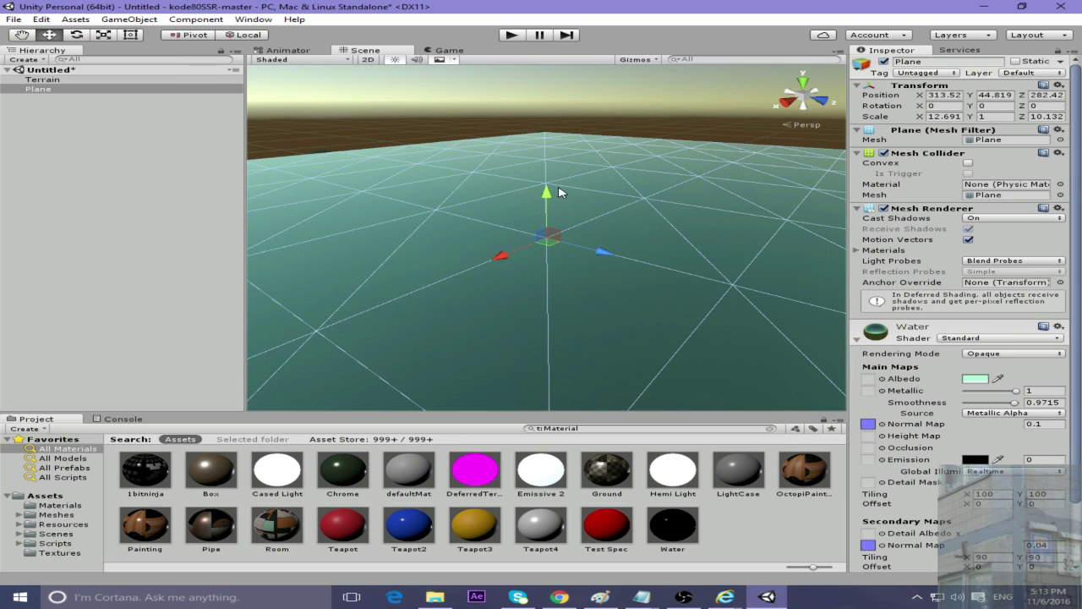
drag(558, 192, 710, 203)
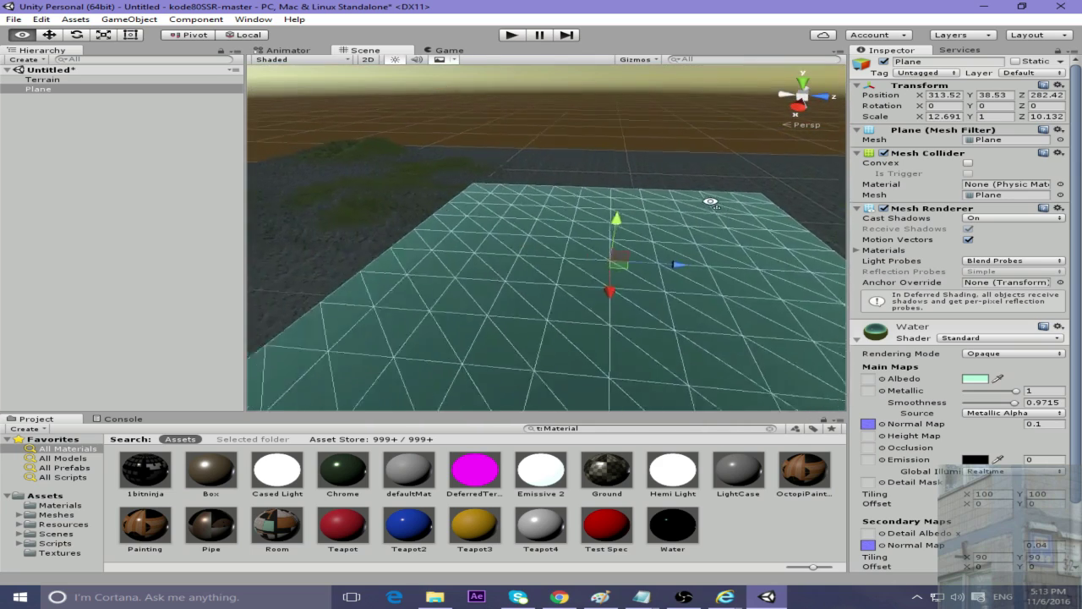
drag(617, 222, 616, 306)
drag(689, 337, 434, 326)
drag(360, 350, 433, 266)
drag(445, 214, 453, 206)
Step: Scale the water plane to about 88.7 on X and 85.8 on Z so it surrounds the islands
click(131, 35)
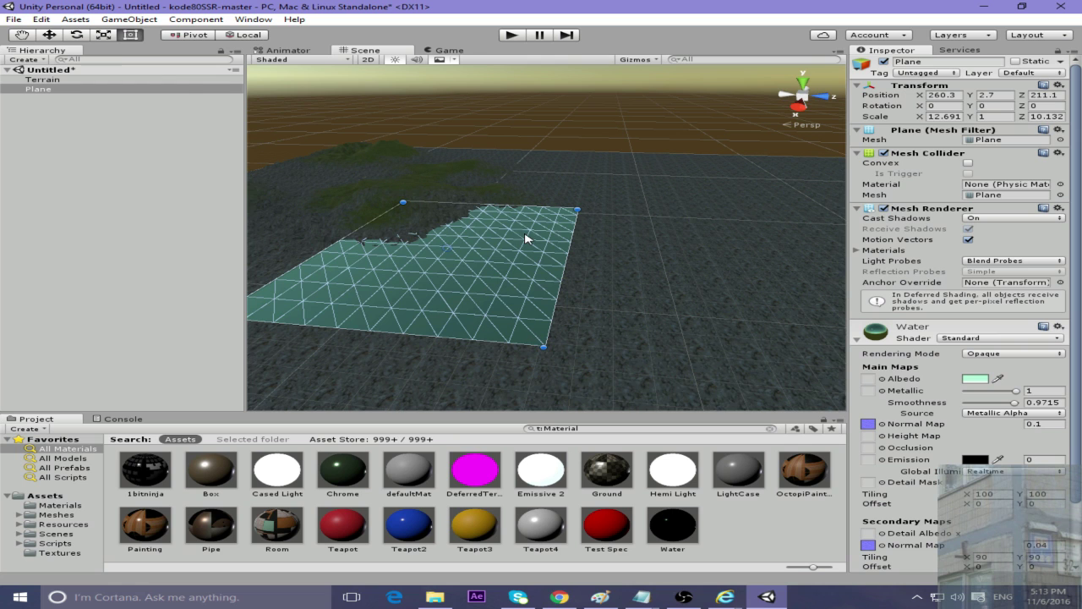
click(104, 36)
drag(376, 338, 451, 316)
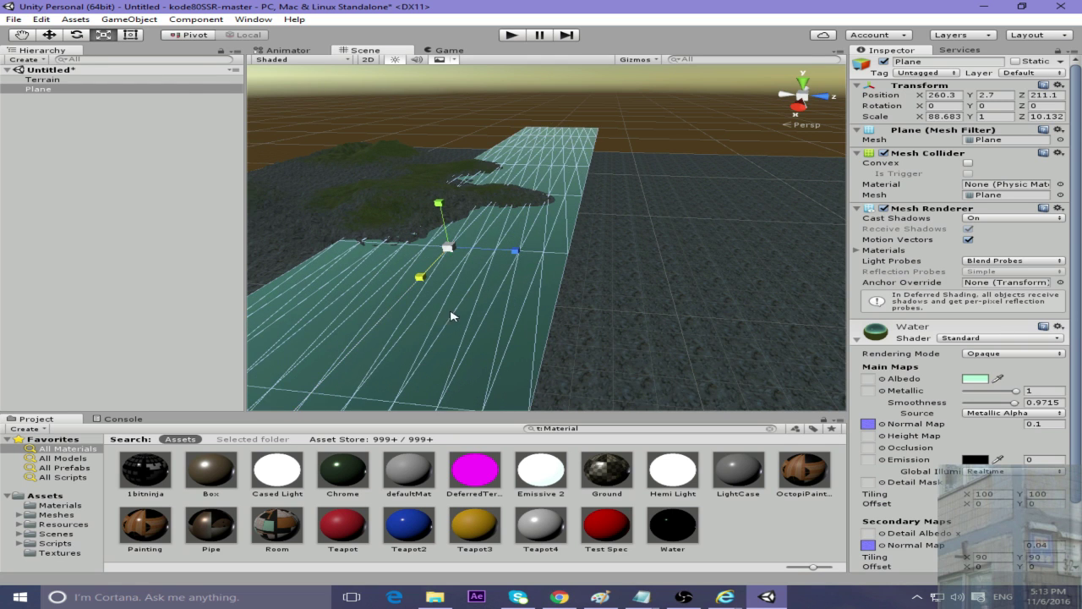
drag(516, 253, 956, 256)
right_drag(642, 203, 525, 152)
Step: Add a directional light to the scene and set its shadow type to Soft Shadows
click(129, 19)
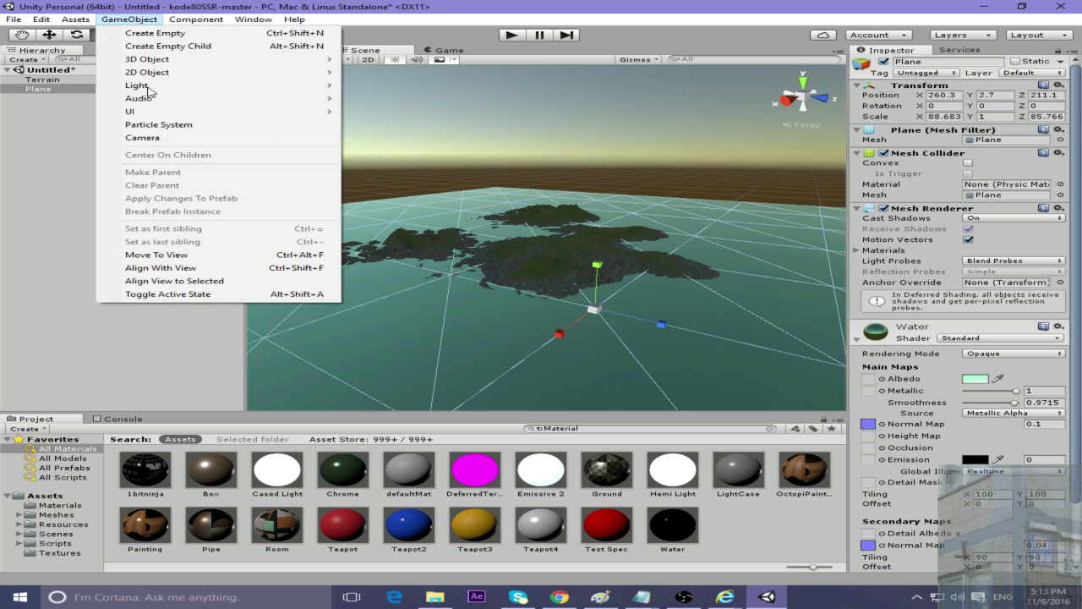
mouse_move(151, 85)
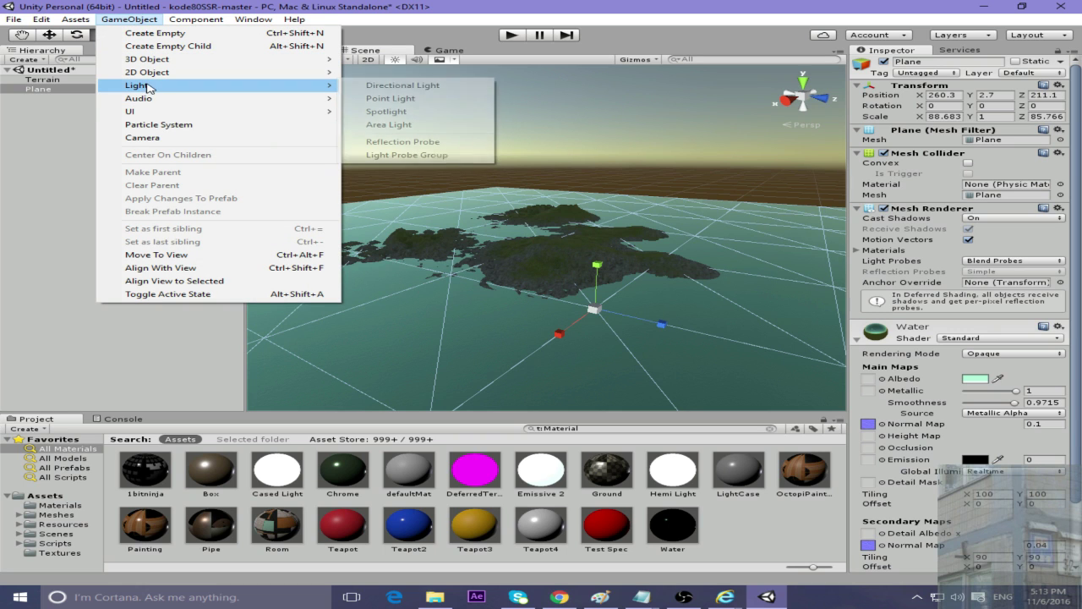
click(389, 85)
click(1007, 203)
click(986, 242)
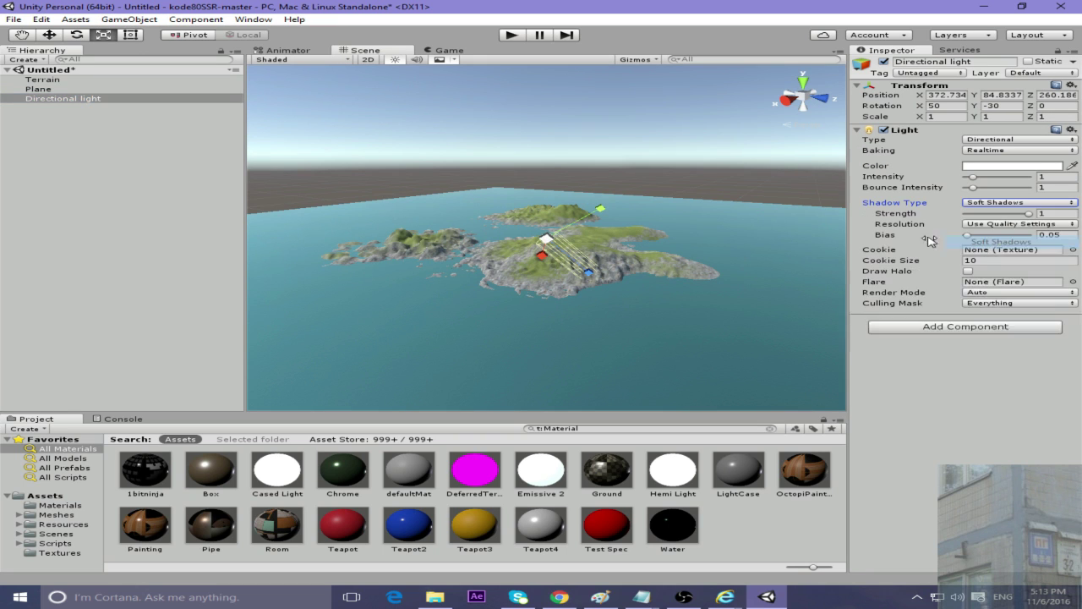
Step: Add a camera to the scene and attach the Fly Camera script to it
alt+drag(617, 205, 574, 218)
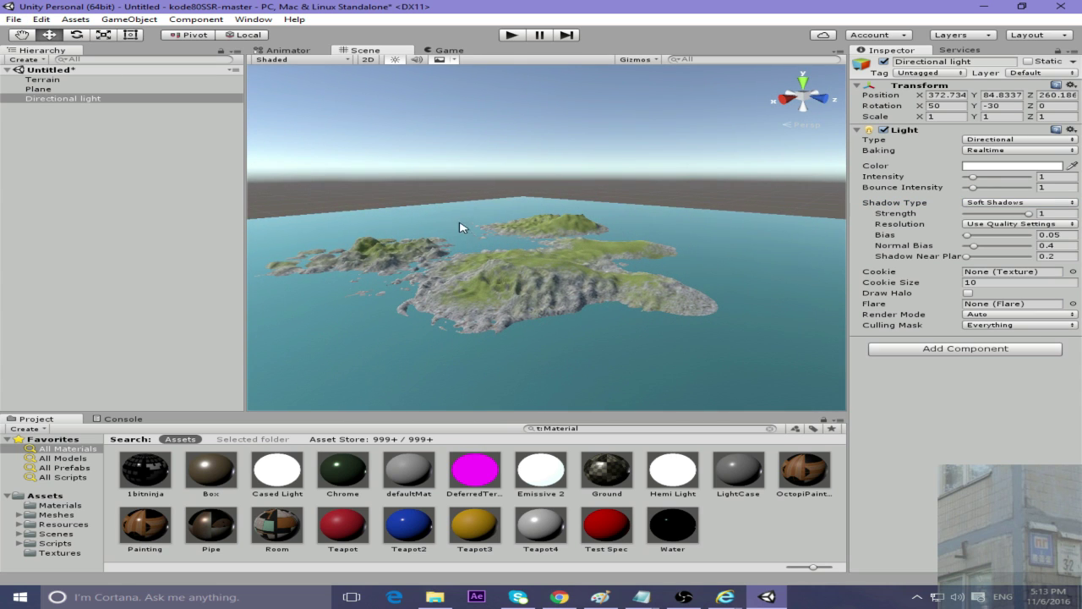
click(123, 20)
click(143, 135)
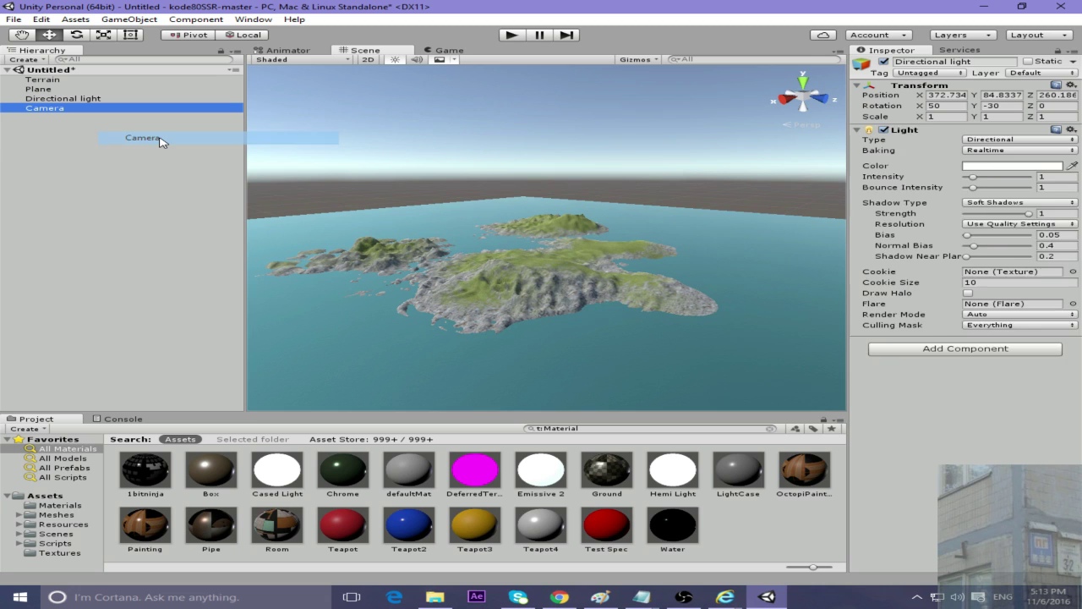
click(931, 366)
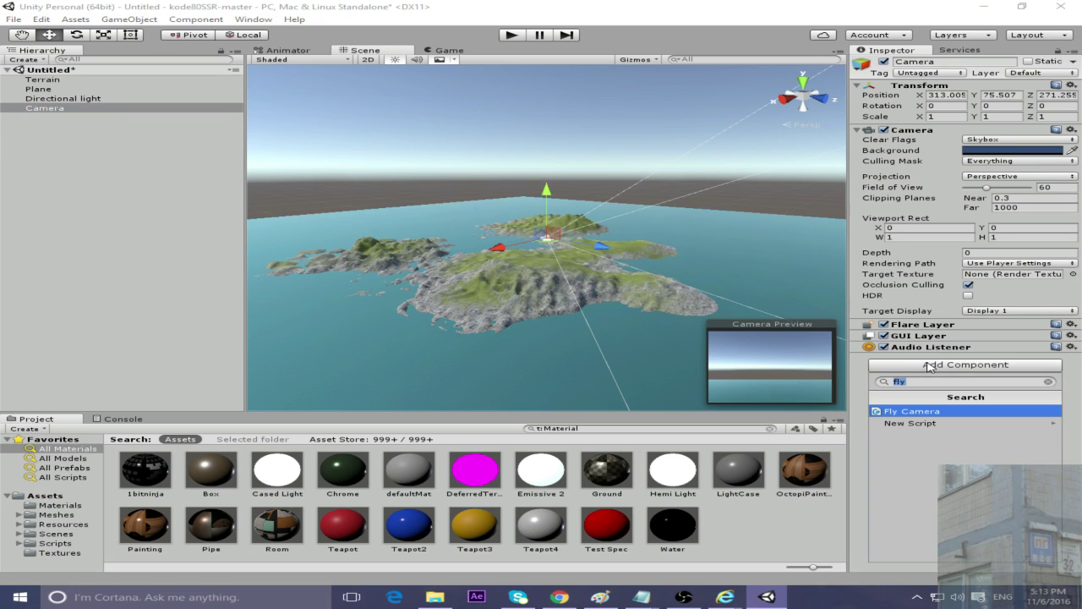
click(912, 411)
Step: Set the Fly Camera script's Look Speed and Move Speed to 30
click(990, 382)
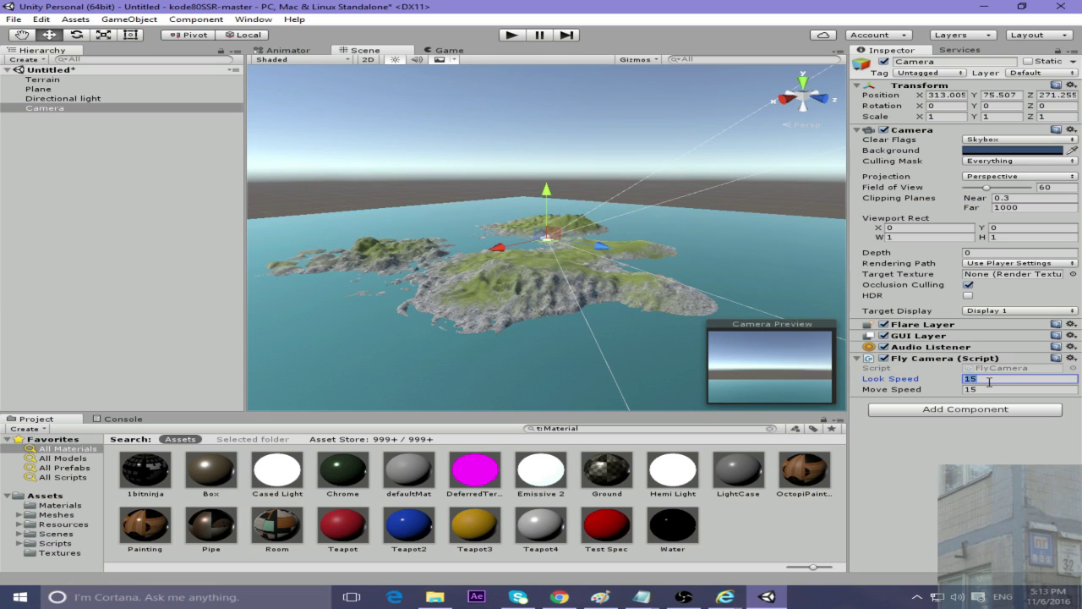
text(30)
click(997, 389)
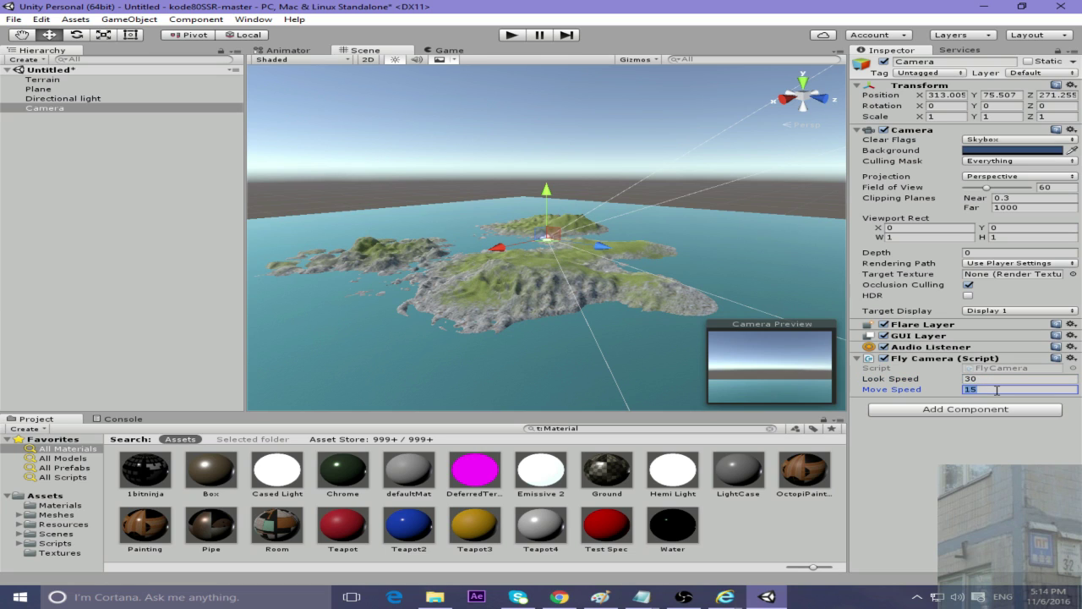
Step: Attach the SSR script to the camera and bring its settings into view
click(966, 409)
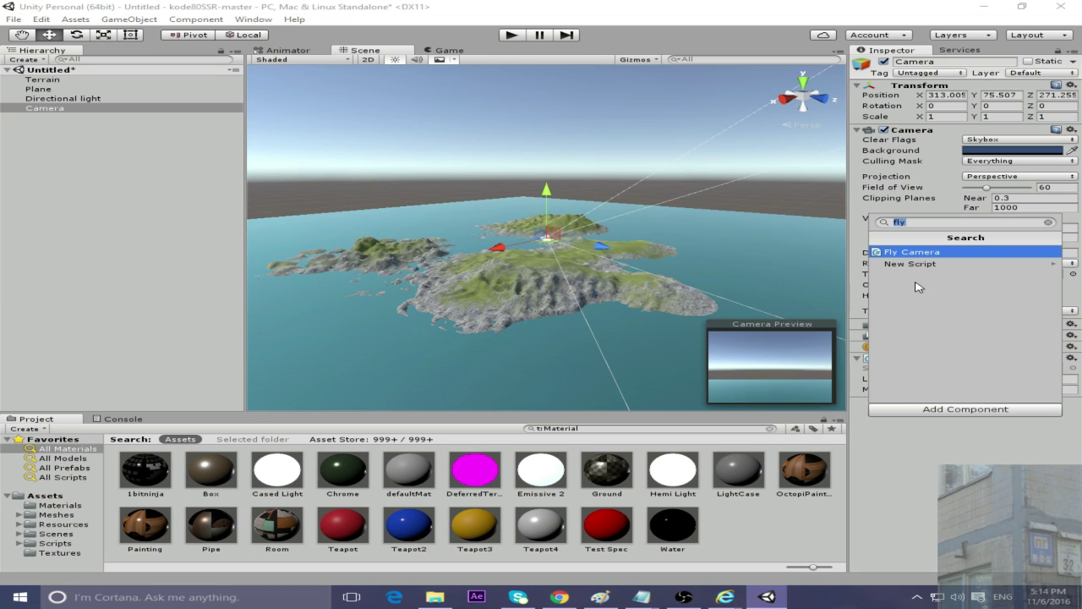
text(ss)
click(902, 256)
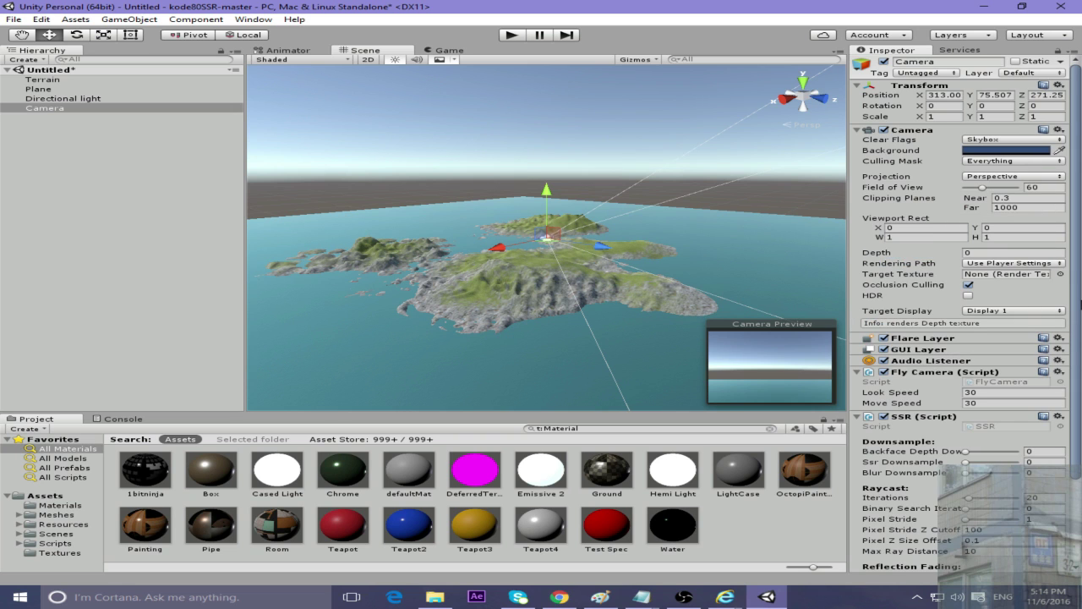
drag(1080, 303, 1080, 397)
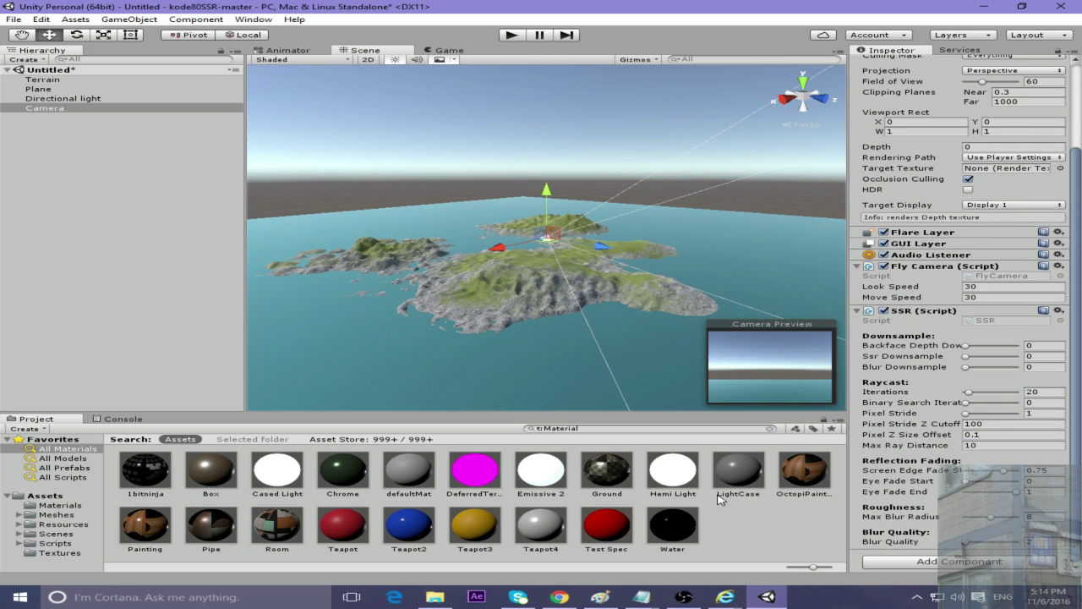
Step: Examine the islands and surrounding water from several viewpoints in the Scene view and check the Game view
right_drag(389, 377, 336, 380)
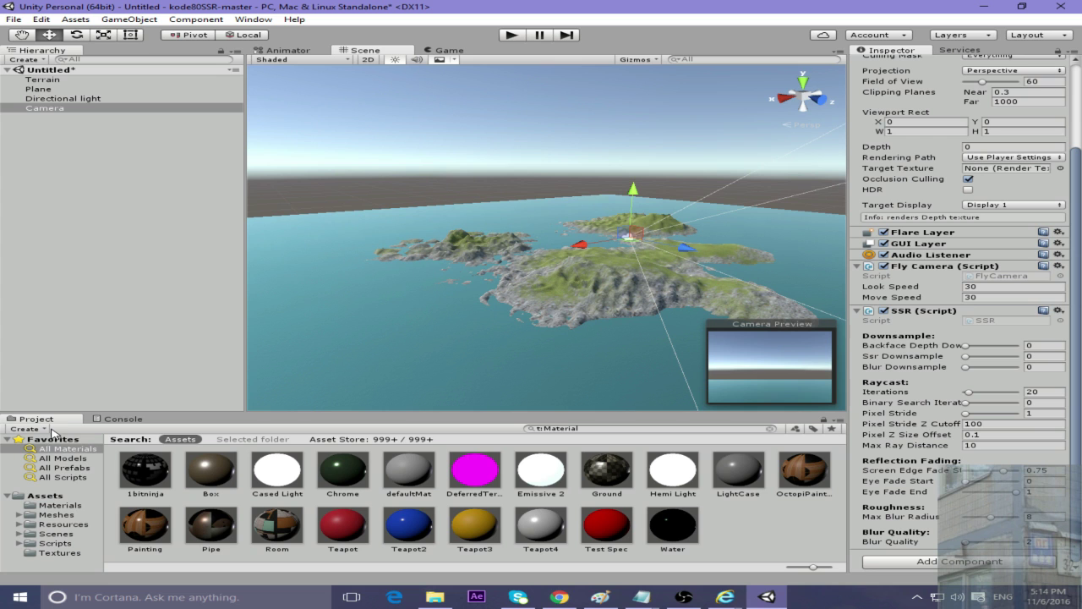
right_drag(531, 332, 464, 248)
key(w)
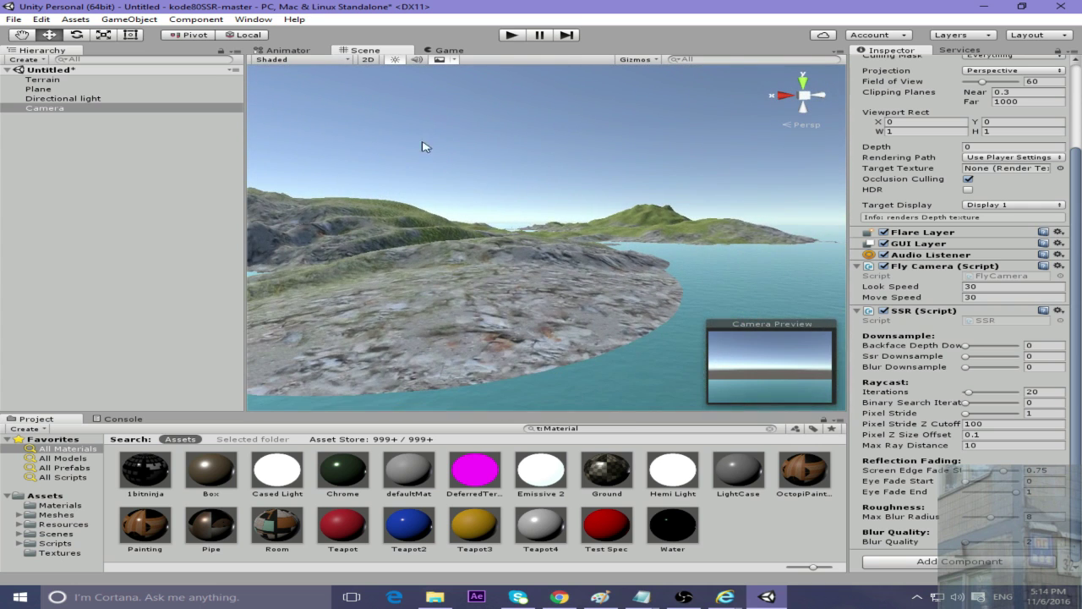
click(451, 50)
click(404, 53)
key(s)
right_drag(505, 212, 520, 252)
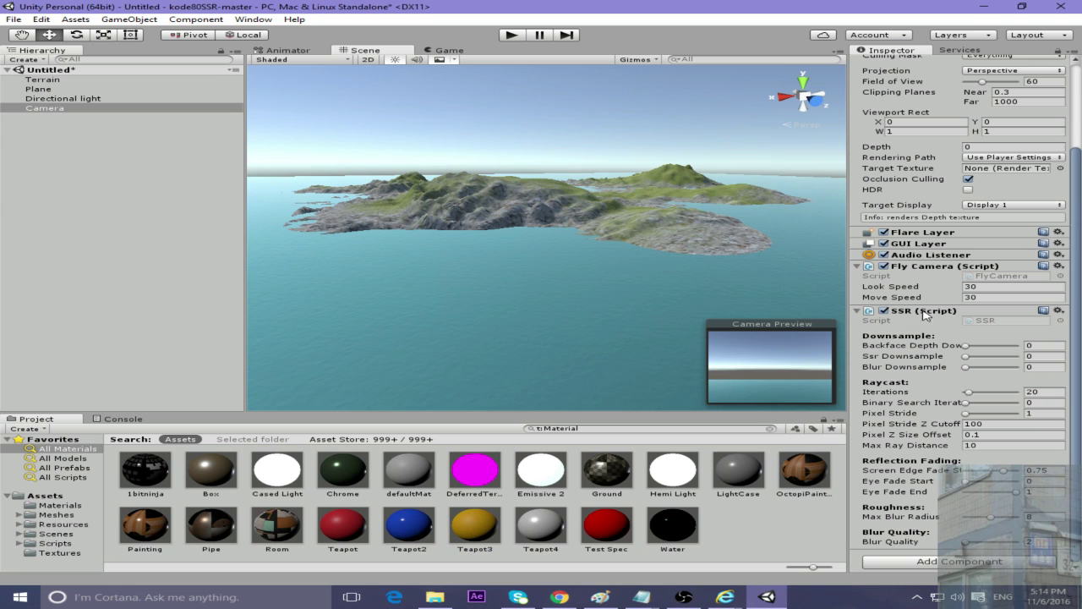
right_drag(415, 238, 549, 238)
Step: Save the scene as test_2 in the Scenes folder
click(13, 18)
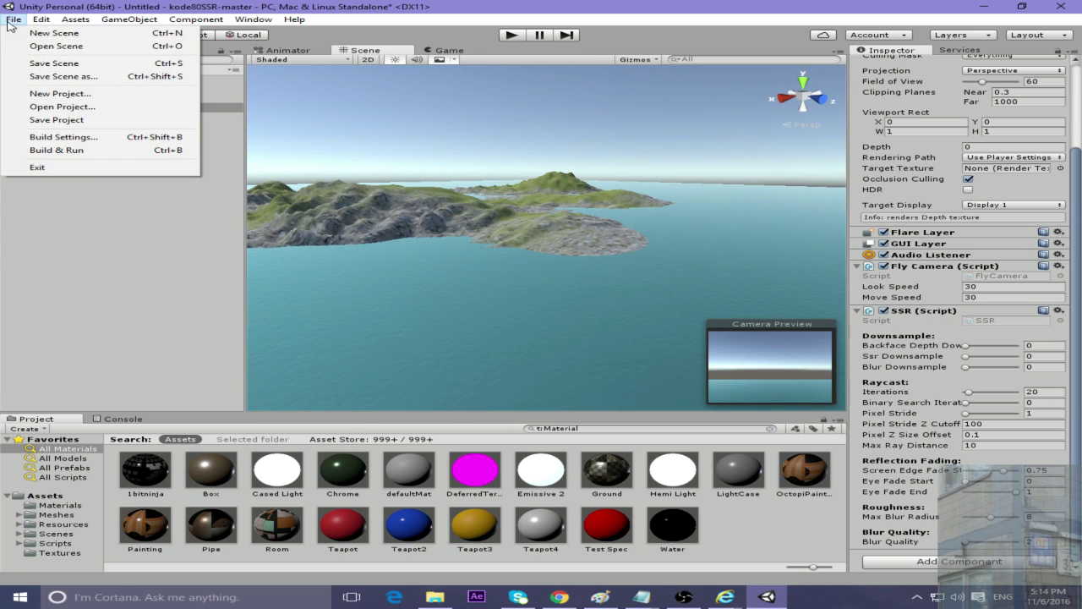
click(34, 63)
double_click(200, 149)
click(201, 147)
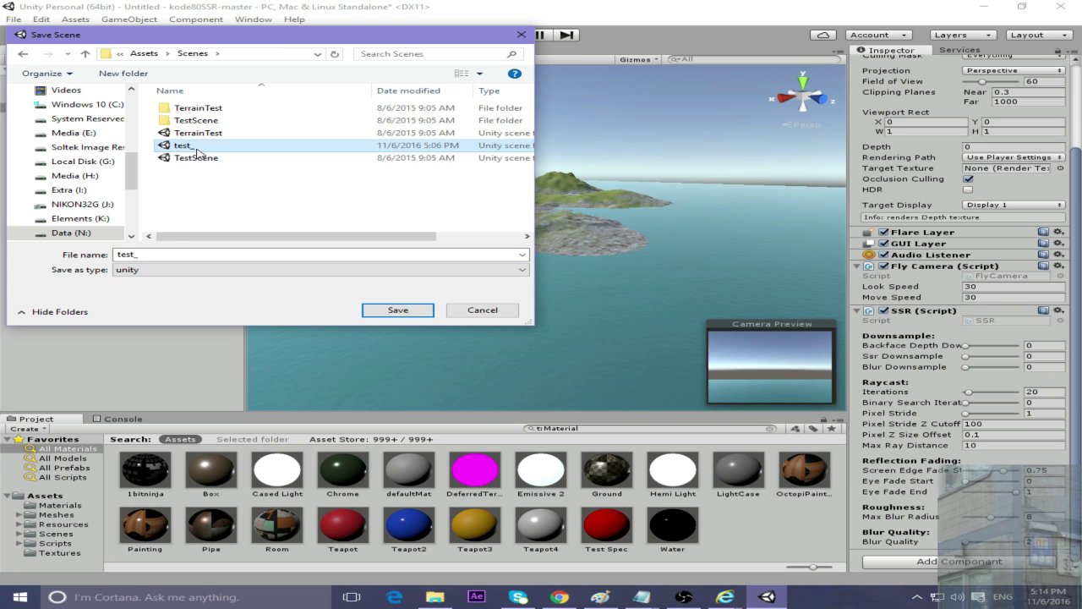
click(164, 254)
text(2)
key(Return)
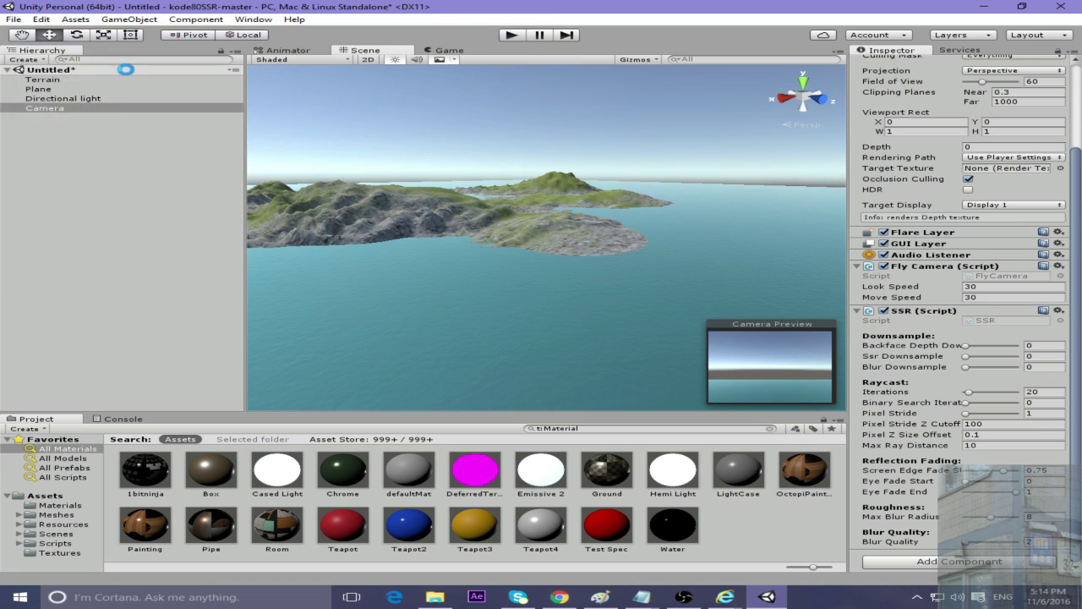
Step: Open the TerrainTest scene from the Scenes folder and inspect its water object
click(14, 18)
click(30, 44)
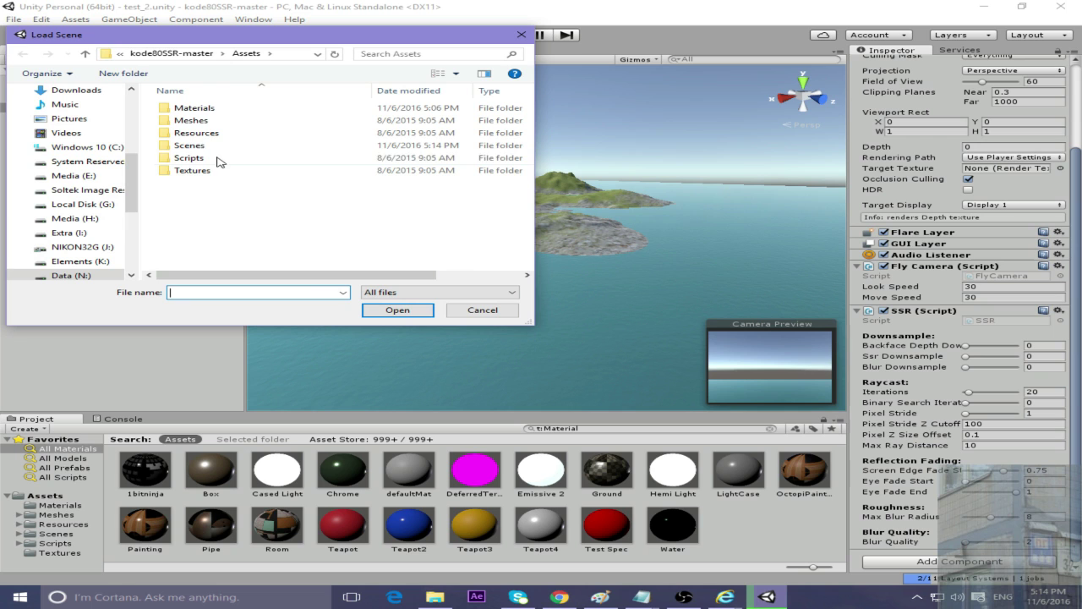
double_click(192, 150)
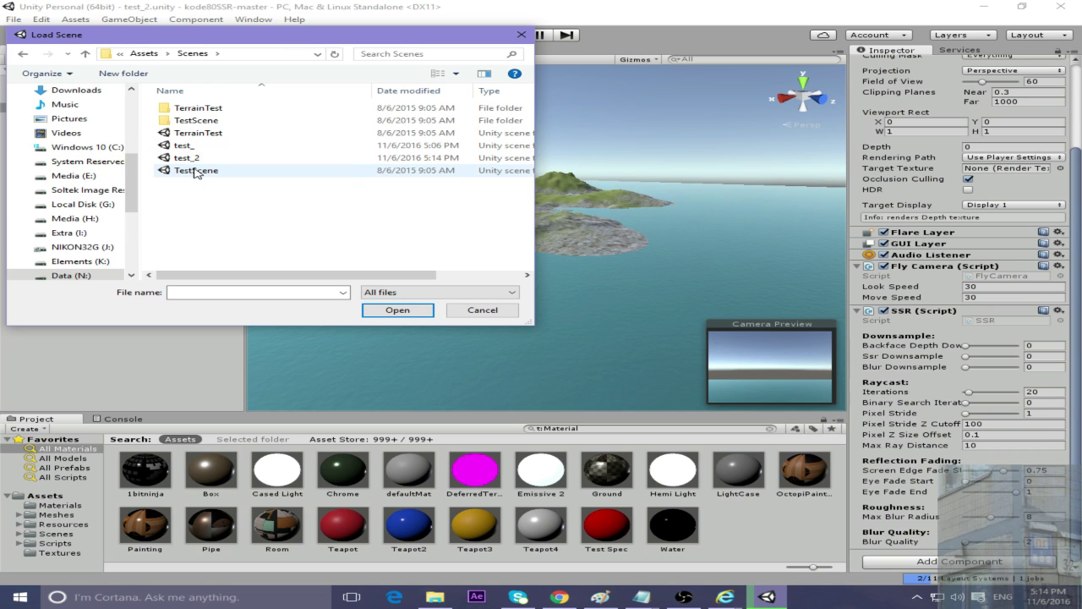
double_click(191, 144)
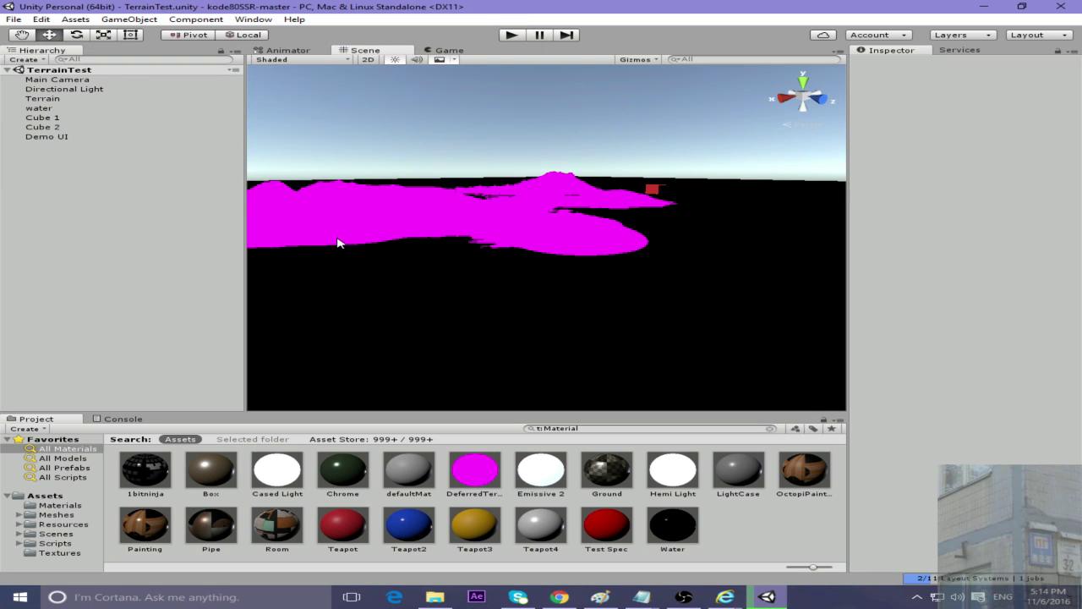
alt+drag(559, 260, 449, 256)
click(446, 254)
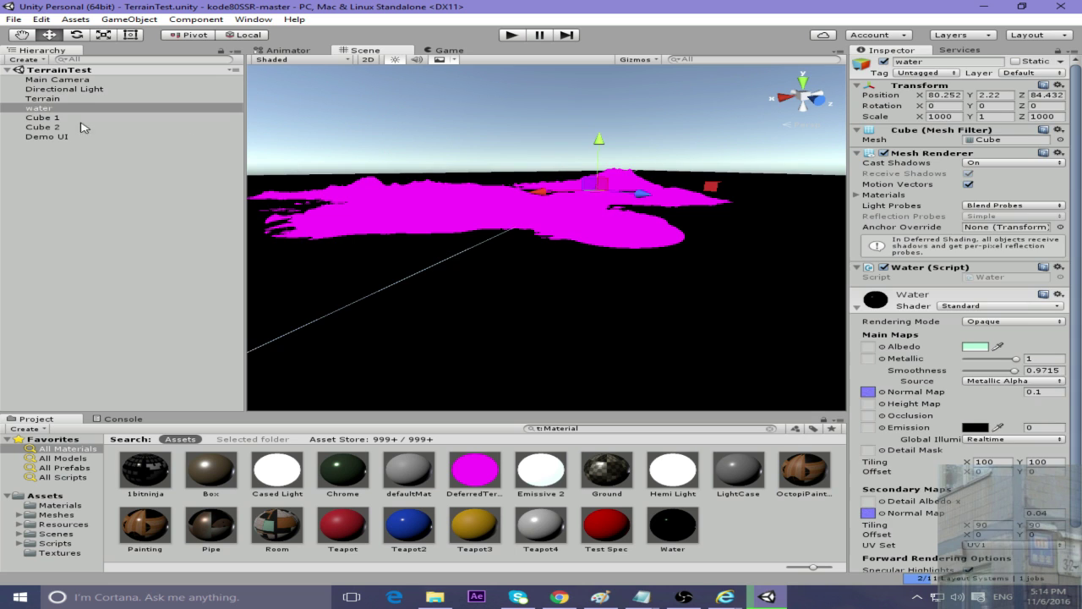
Step: Copy the SSR script component from the Main Camera of the TerrainTest scene
click(56, 80)
scroll(999, 361, down, 3)
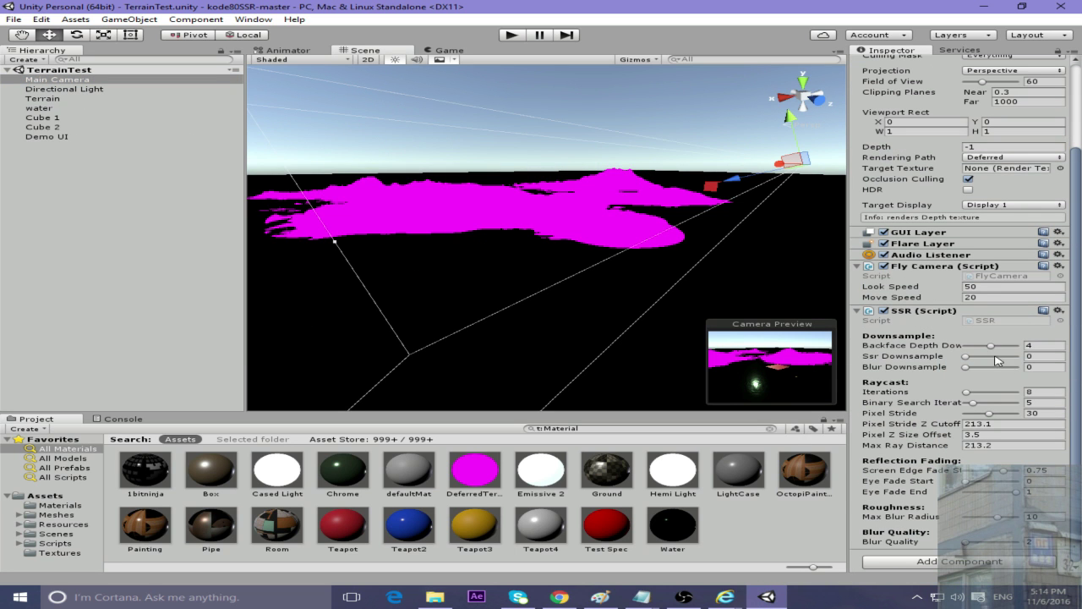
right_click(910, 315)
click(913, 377)
Step: Switch the terrain's material to Built In Standard and back to Custom in the terrain settings
alt+drag(520, 173, 446, 237)
click(445, 238)
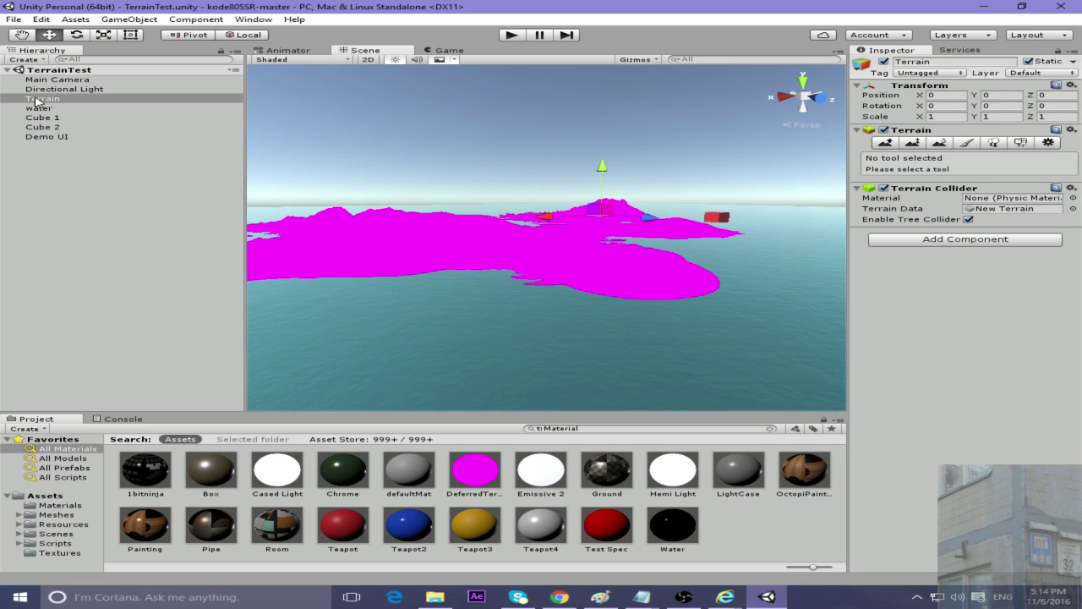
click(1049, 143)
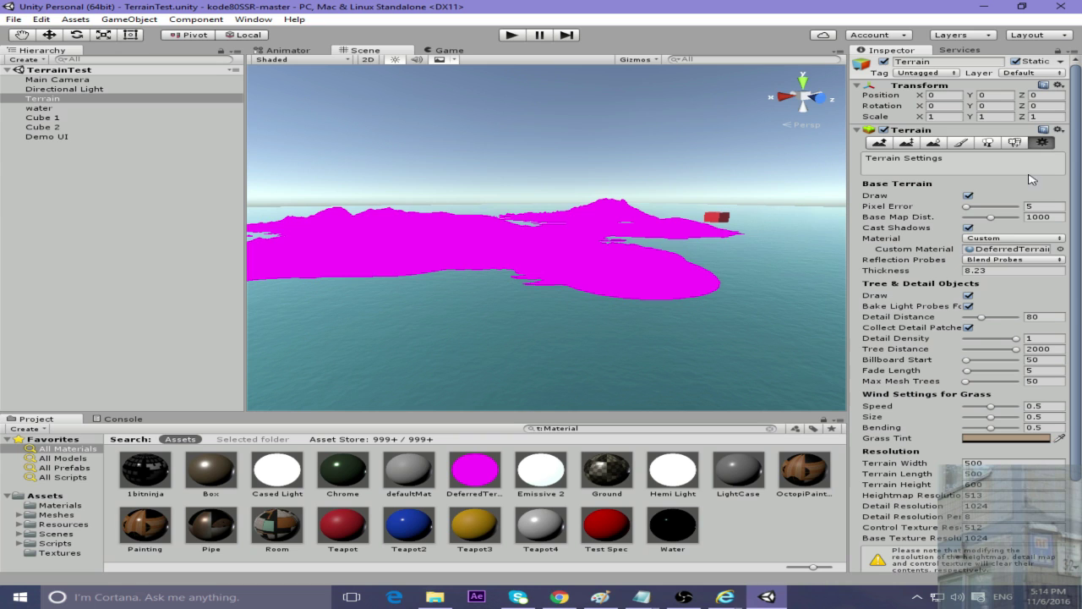
click(998, 238)
click(998, 248)
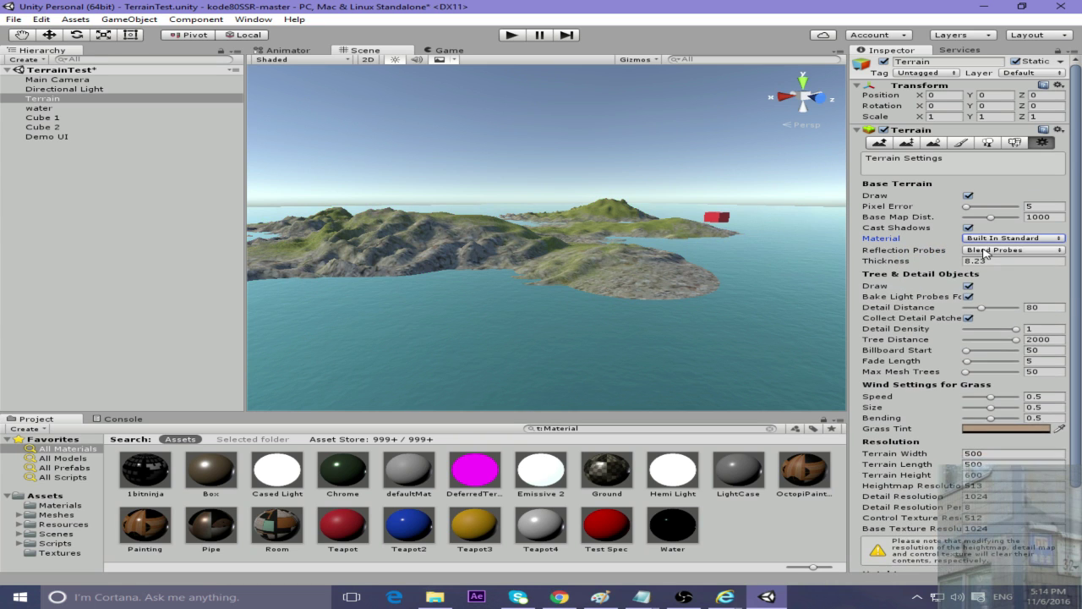
click(993, 239)
click(970, 293)
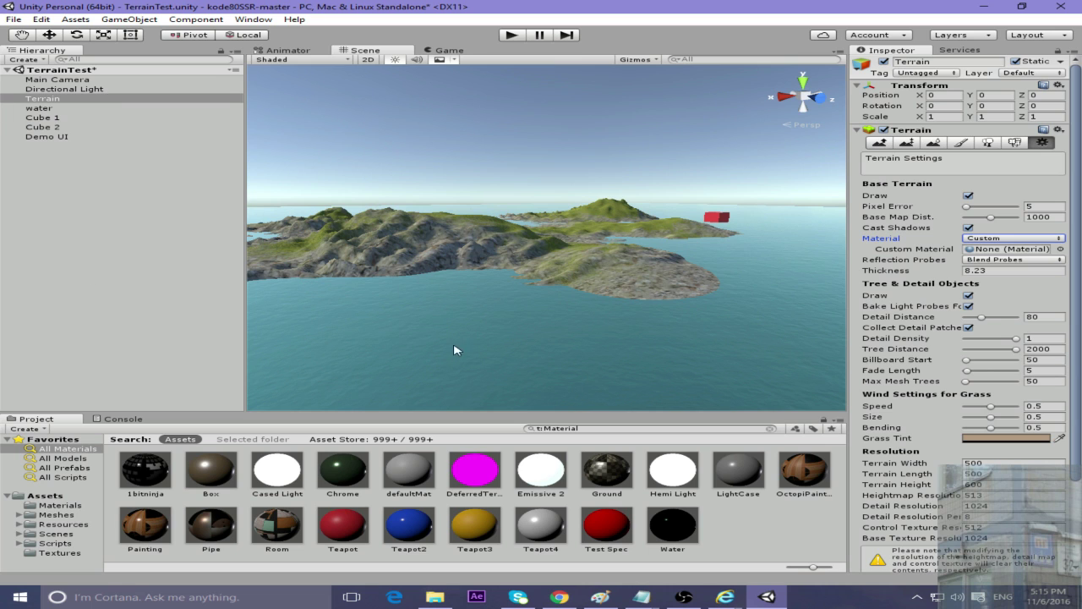
Step: Reopen the test_2 scene from the Scenes folder without saving the changes to TerrainTest
click(13, 19)
click(34, 43)
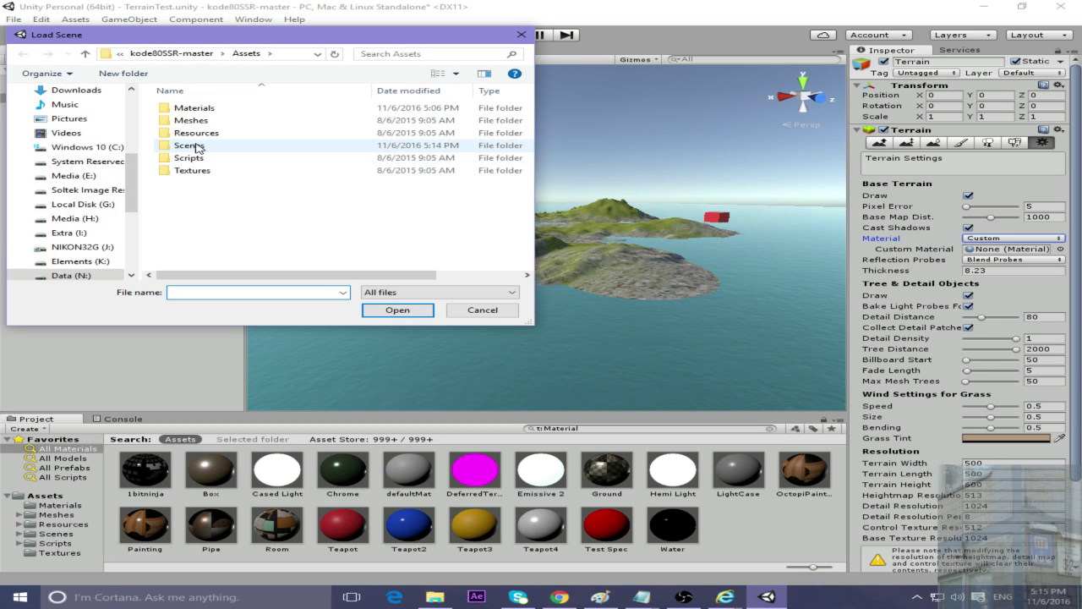
double_click(194, 147)
double_click(182, 158)
click(591, 323)
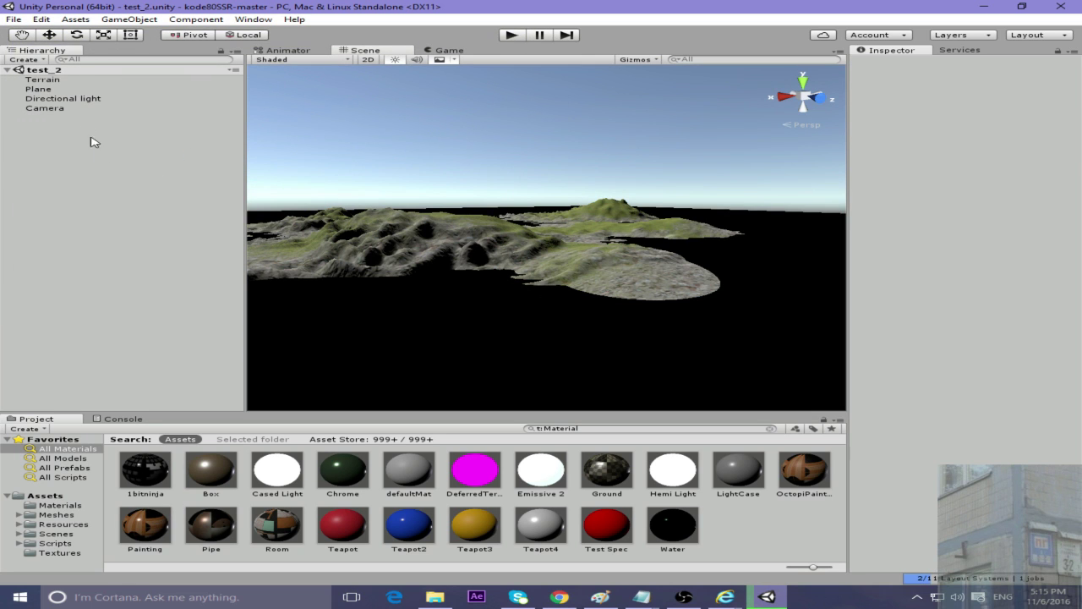
Step: Paste the copied component values into the SSR script on the test_2 scene's camera
click(51, 109)
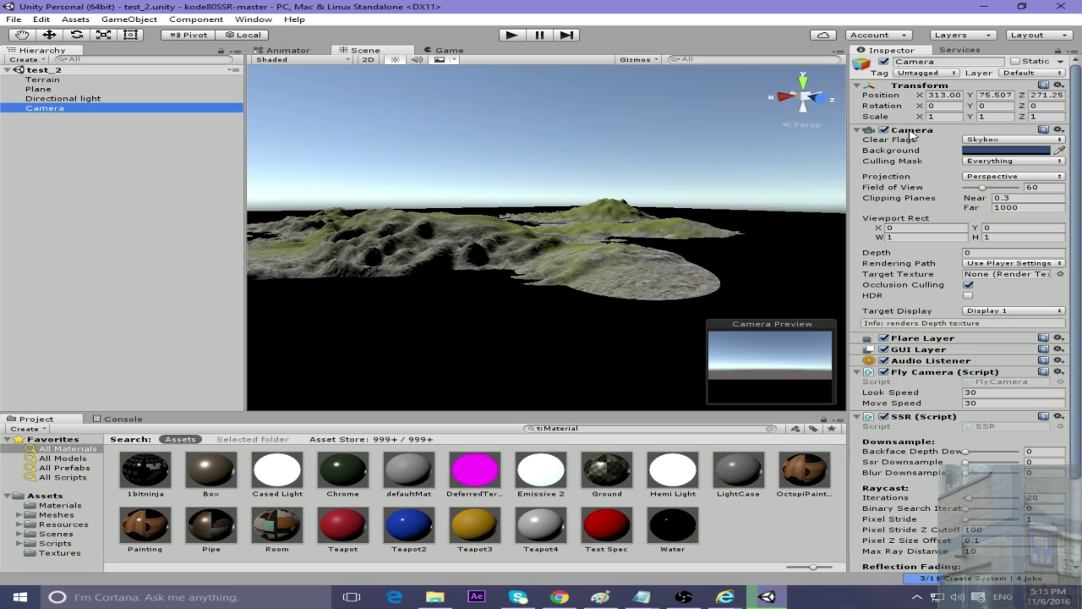
right_click(911, 136)
click(924, 265)
scroll(956, 327, down, 3)
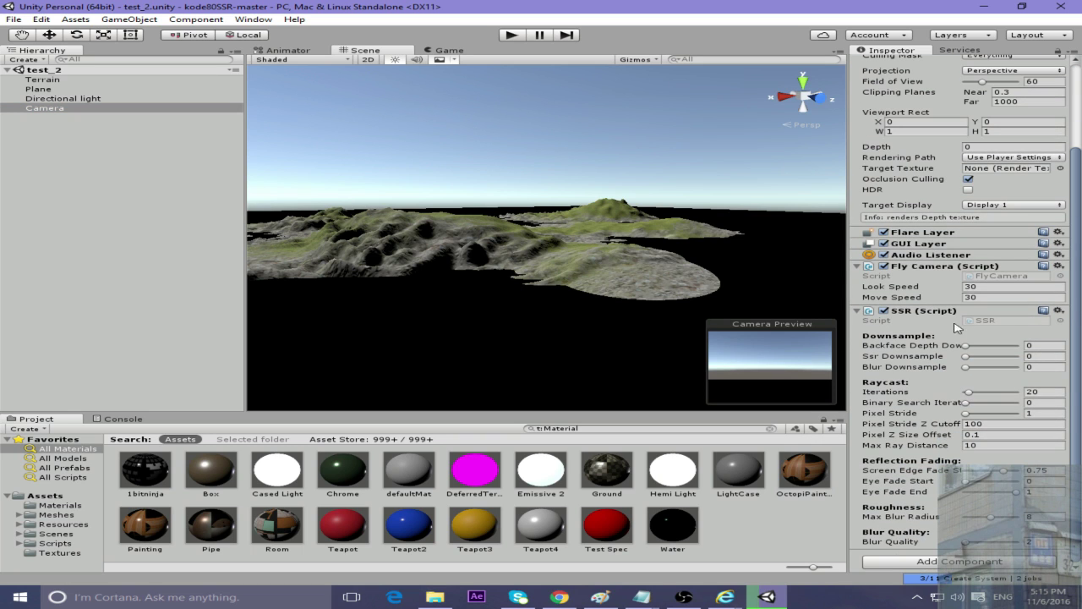
right_click(918, 312)
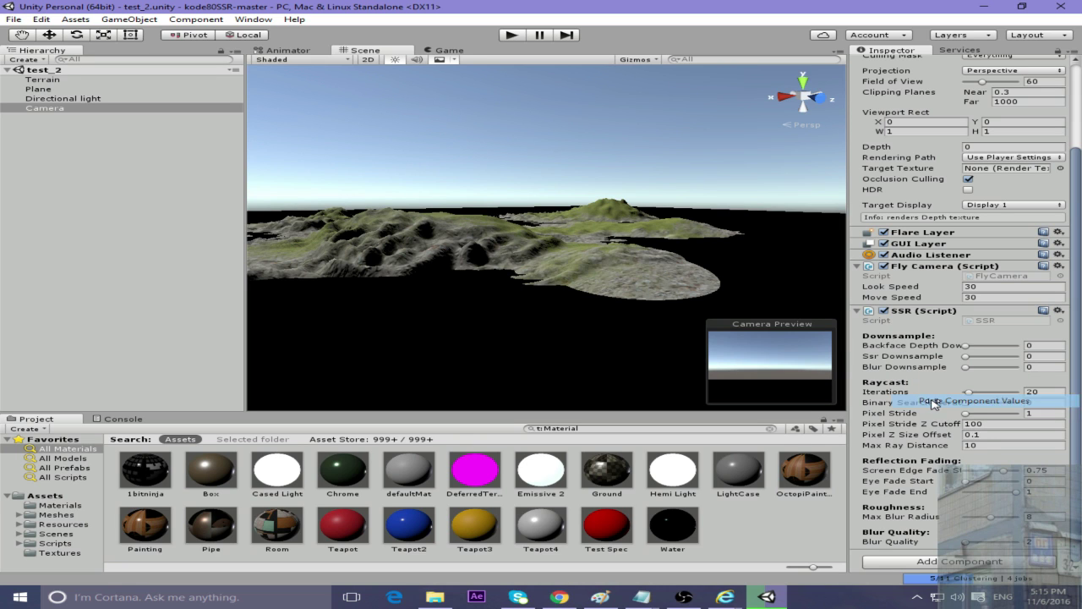
click(935, 401)
Step: Align the camera with a Scene view that faces the islands across the water and save the scene
alt+drag(541, 270, 541, 186)
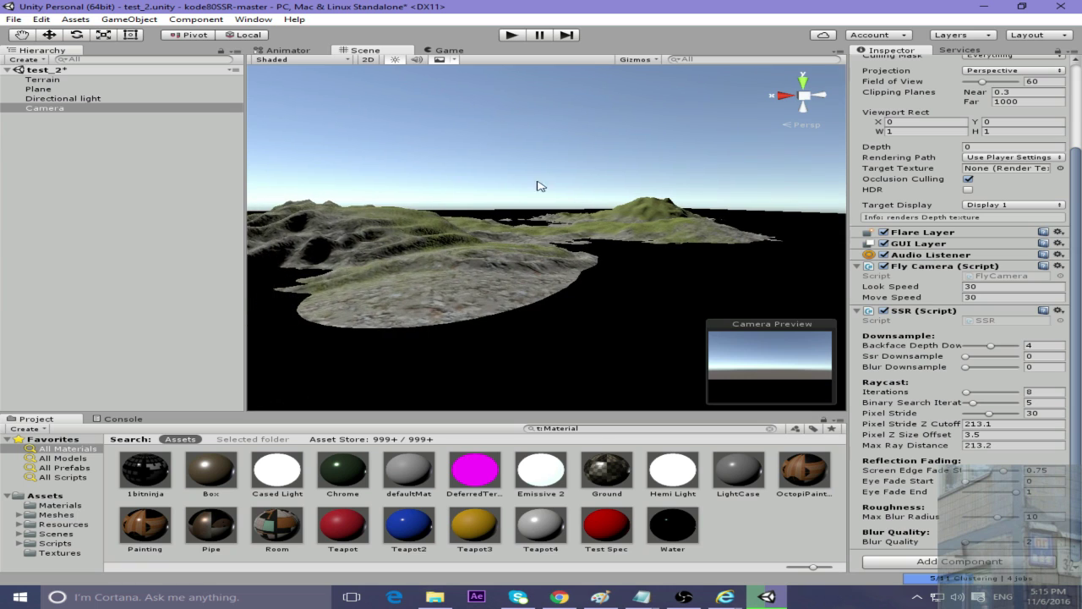
click(432, 51)
click(386, 50)
alt+drag(494, 306, 1004, 582)
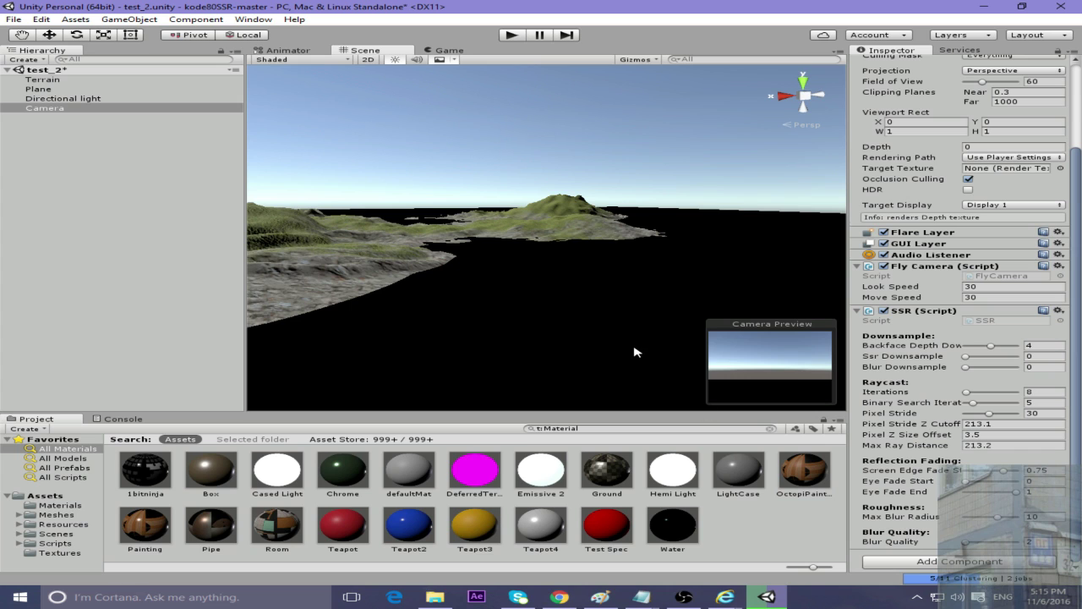
alt+drag(564, 312, 393, 298)
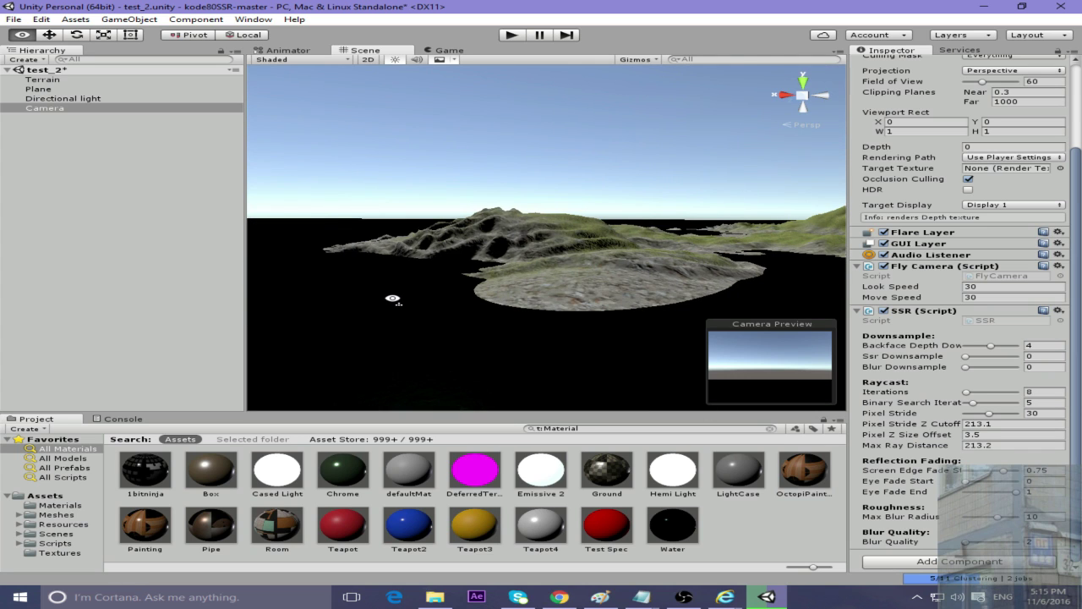
alt+drag(393, 297, 619, 228)
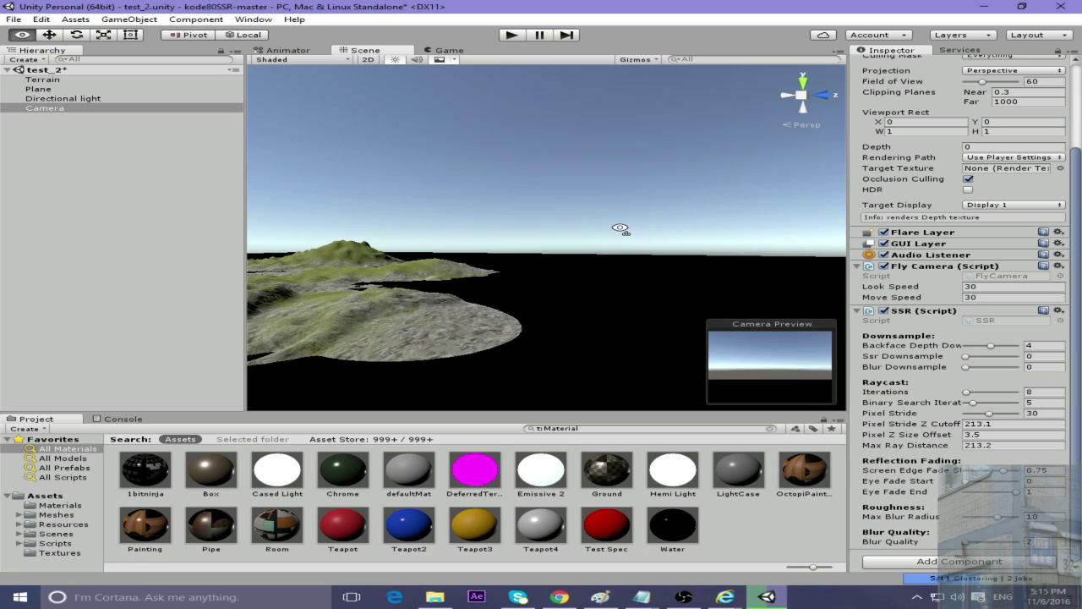
key(f)
click(128, 18)
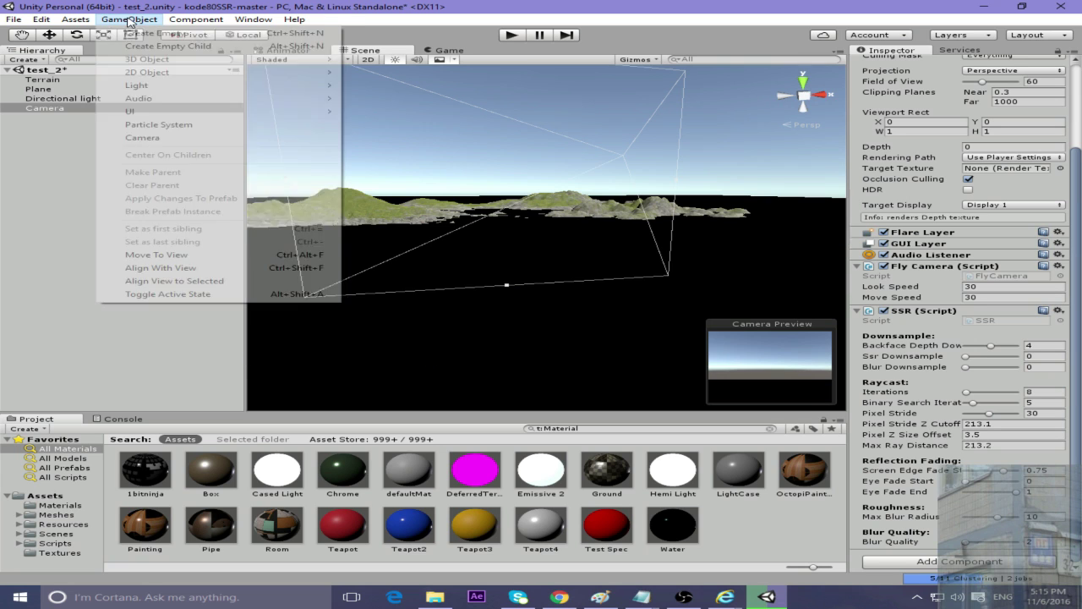
click(144, 268)
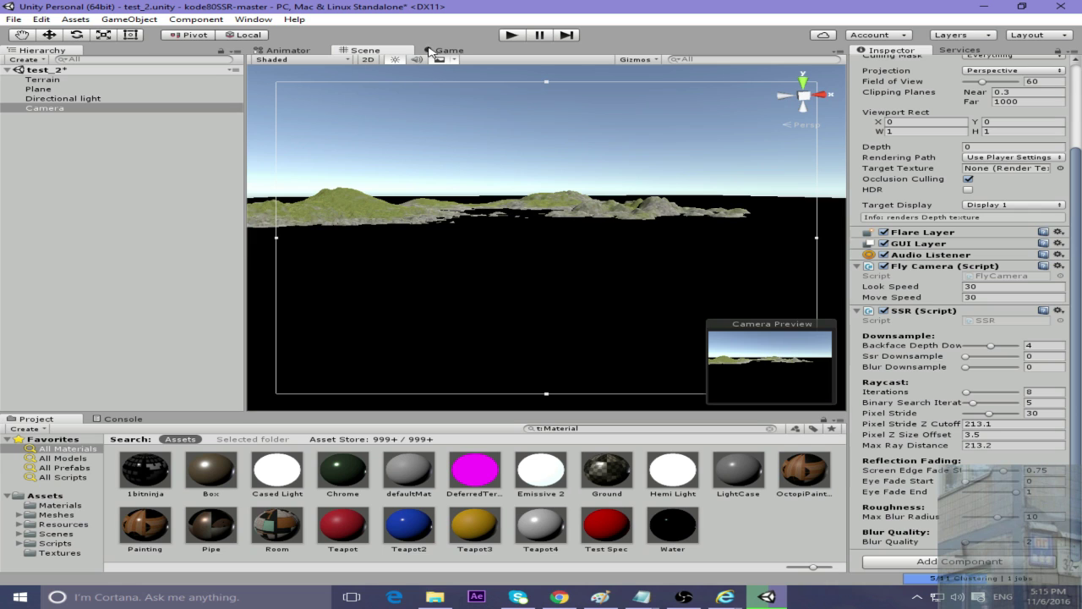
key(ctrl+s)
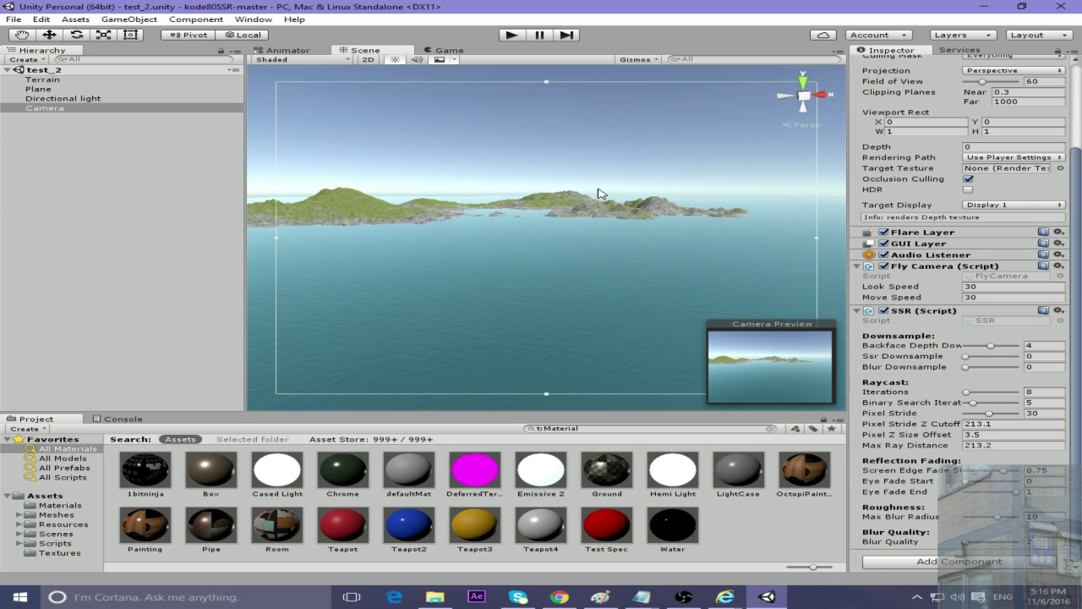
Step: Play the scene and fly the camera toward the islands in the Game view
click(509, 36)
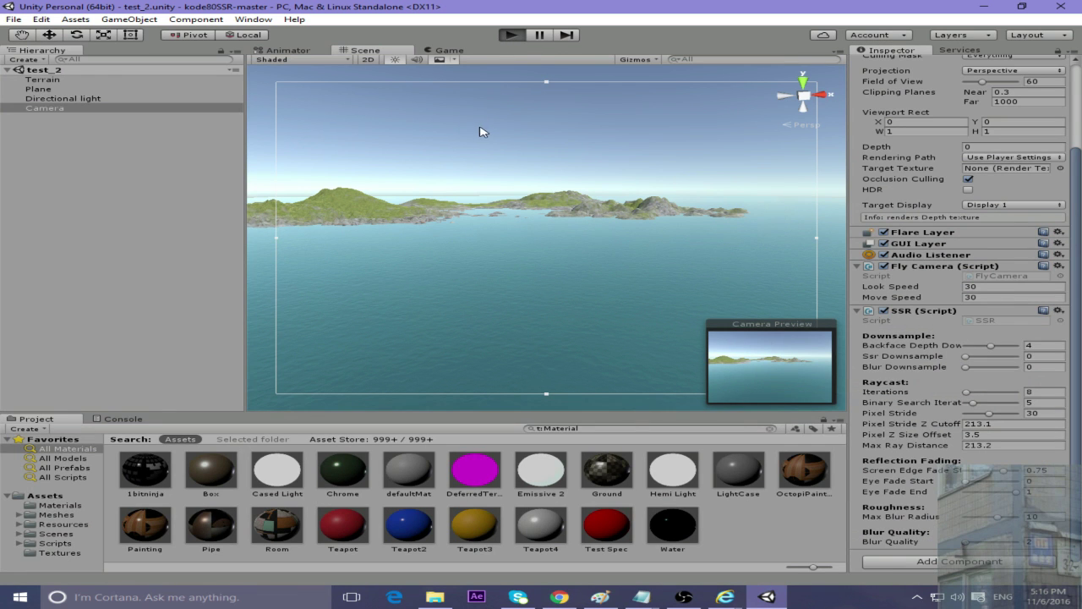
click(426, 52)
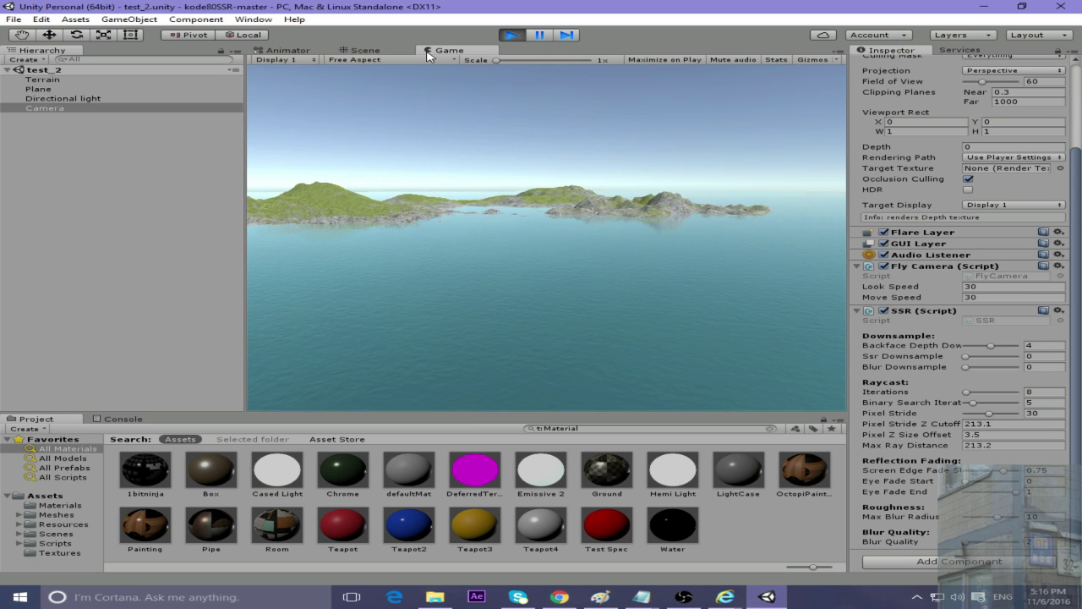
key(w)
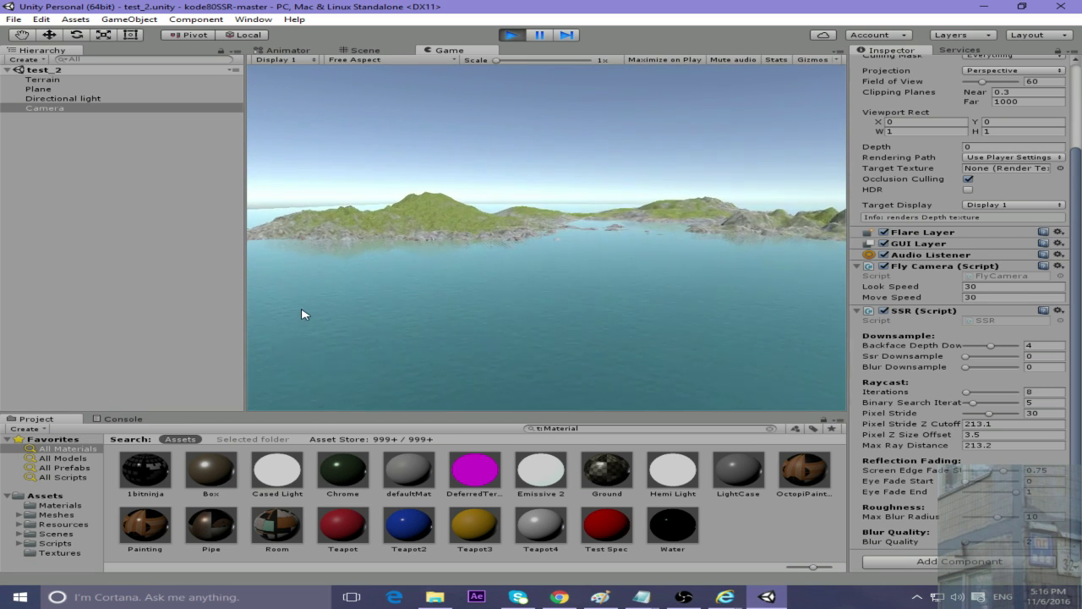
key(w)
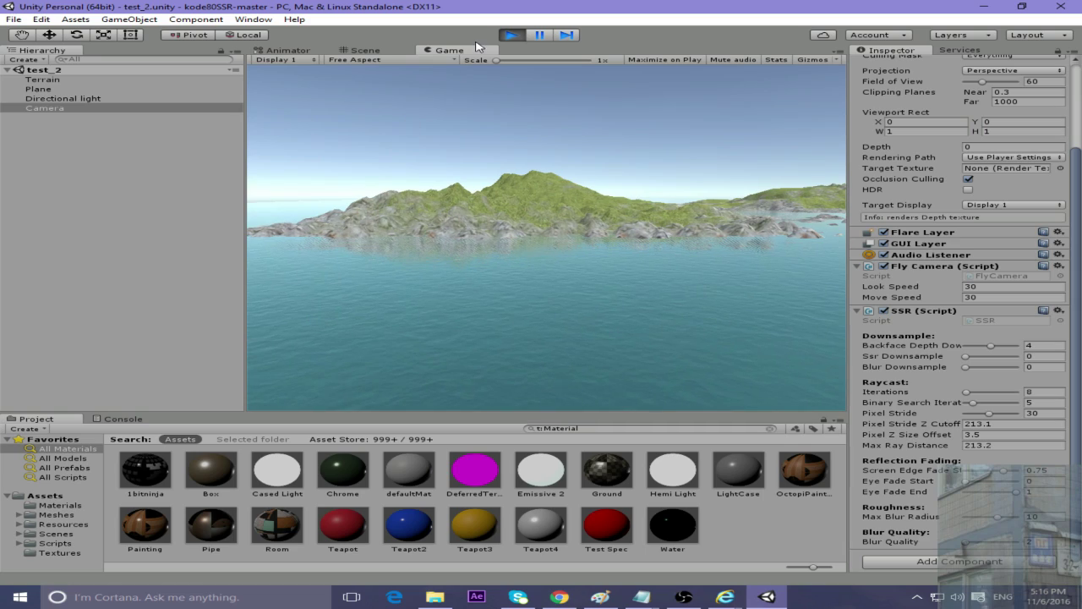
Step: Maximize the Game view and fly along the shoreline to examine the island reflections in the water
double_click(457, 51)
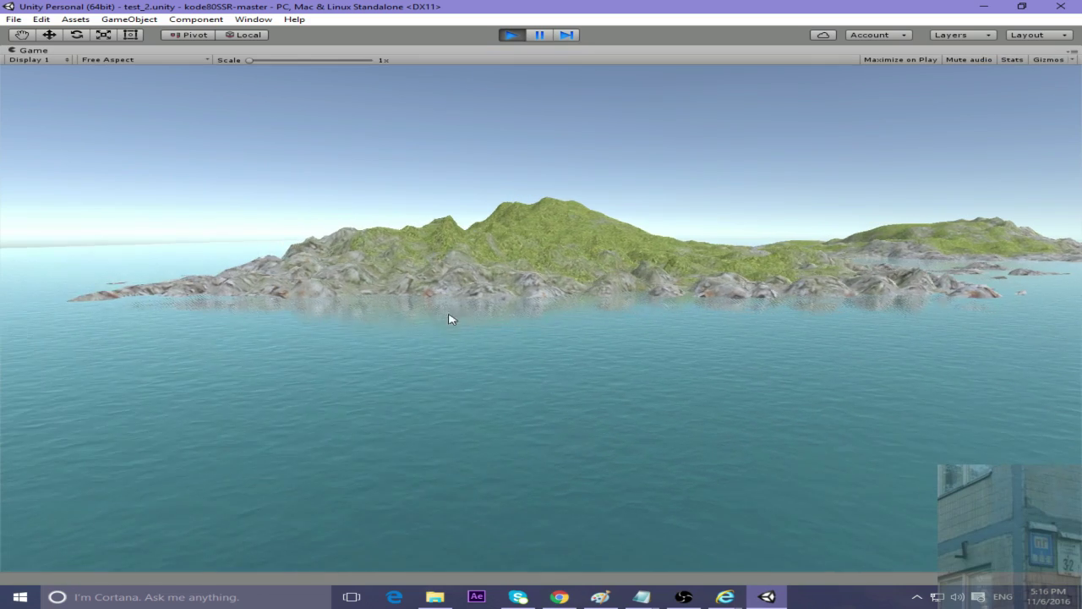
key(a)
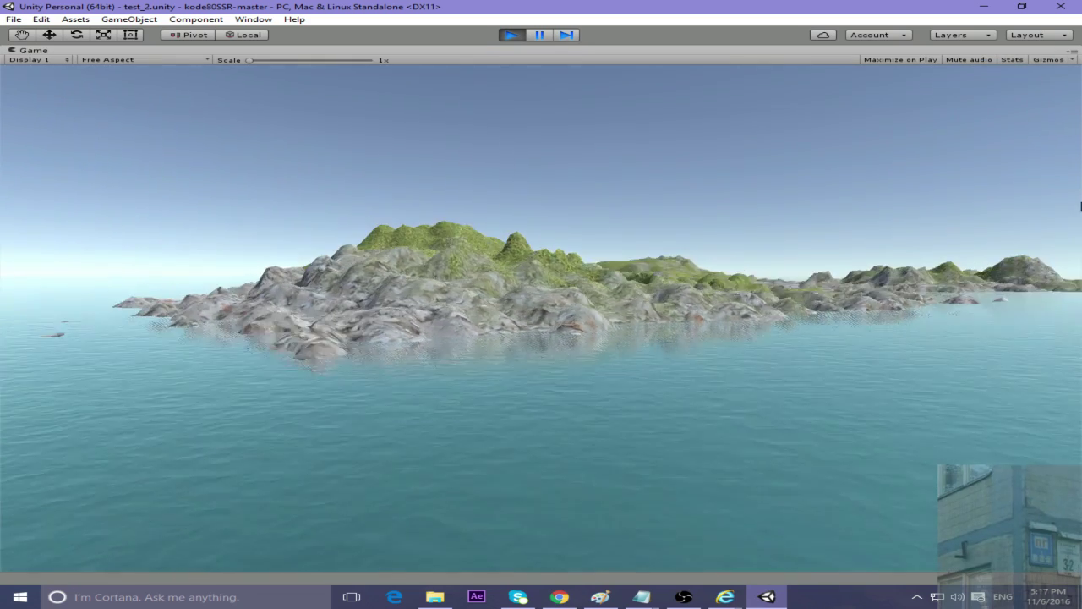
key(a)
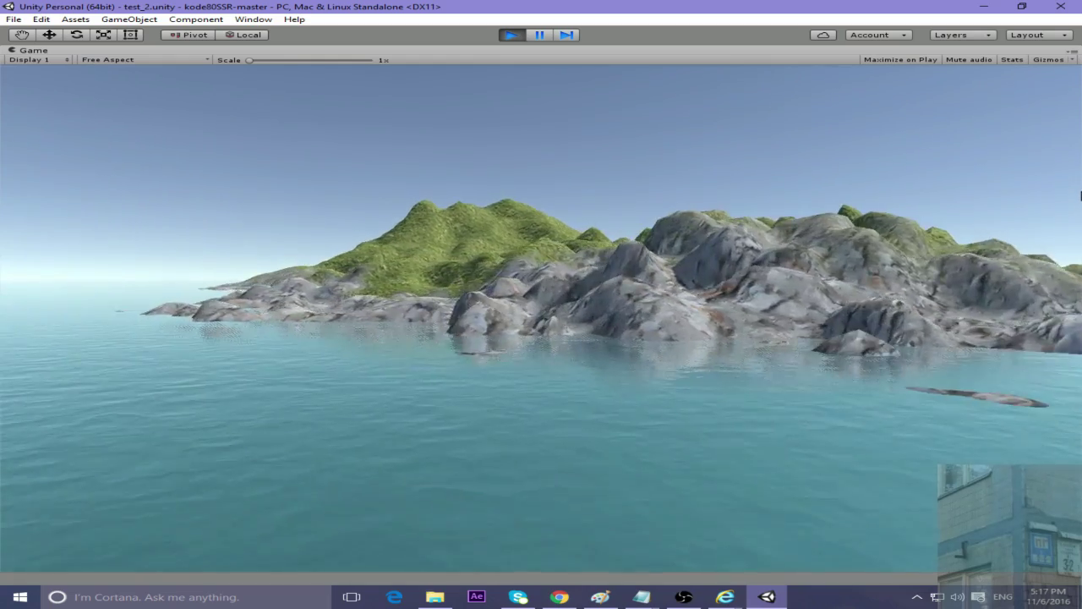
key(w)
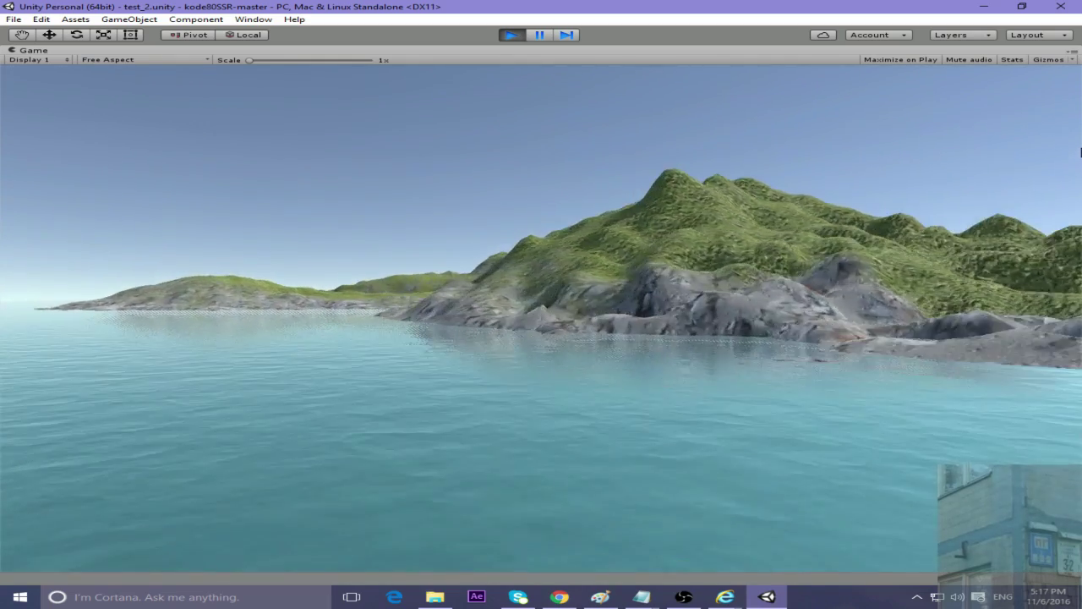
key(w)
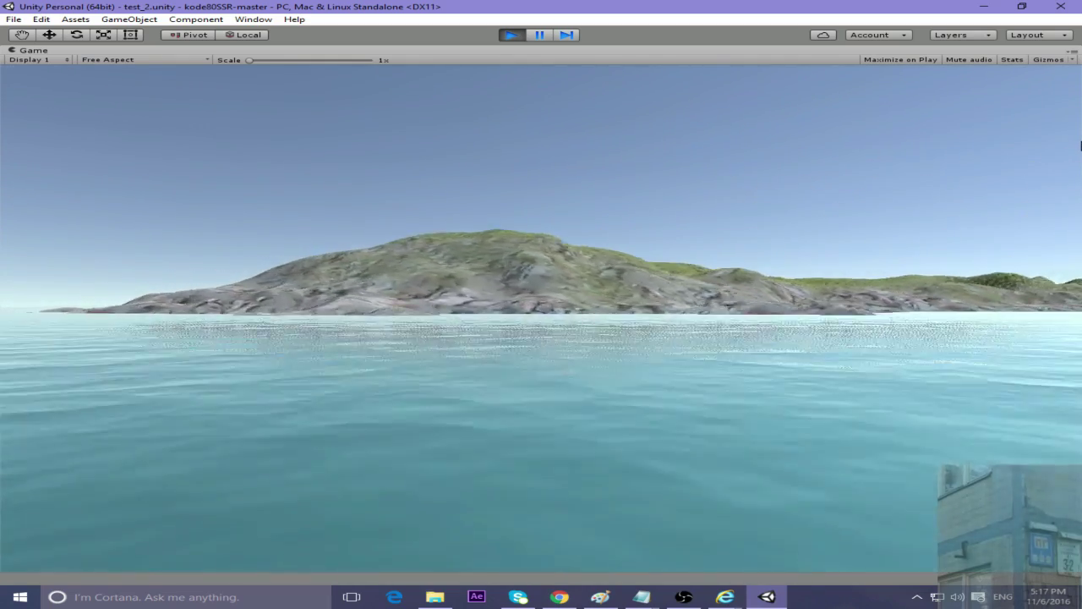
key(w)
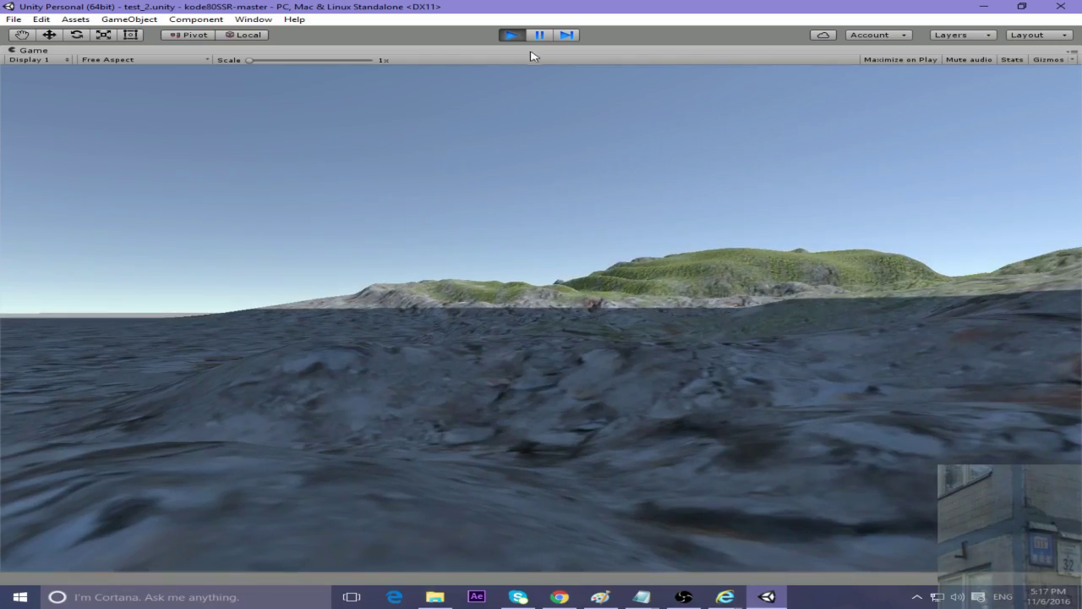